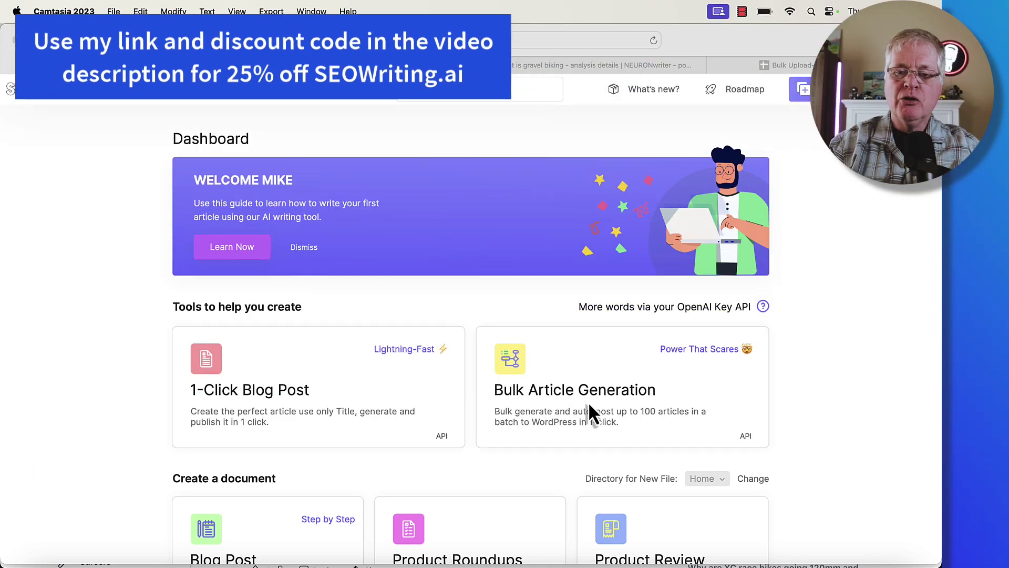
Open the Bulk Article Generation tool and scroll through its Core Settings and Structure sections.
scroll(588, 412, "down", 5)
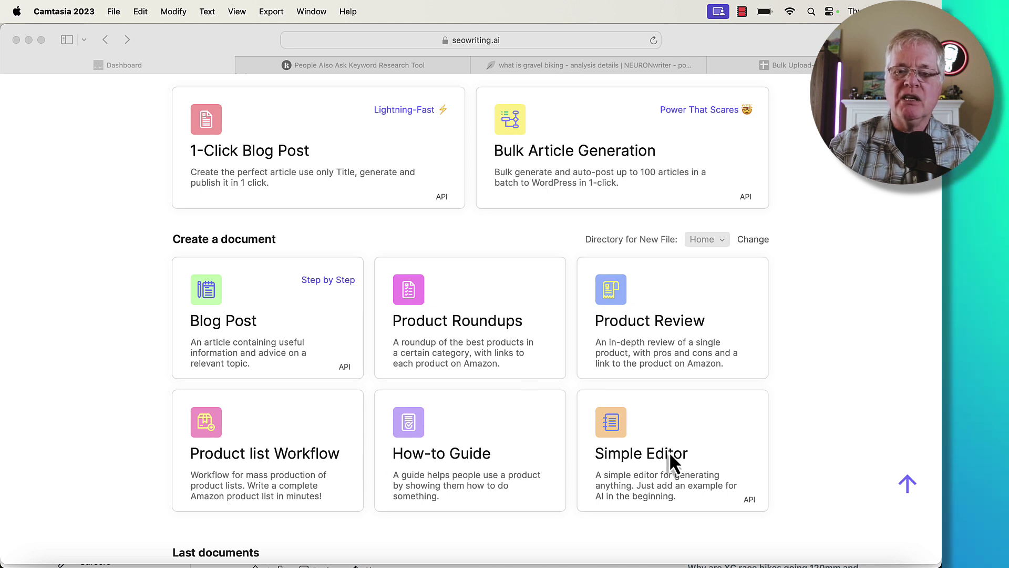
scroll(717, 448, "up", 5)
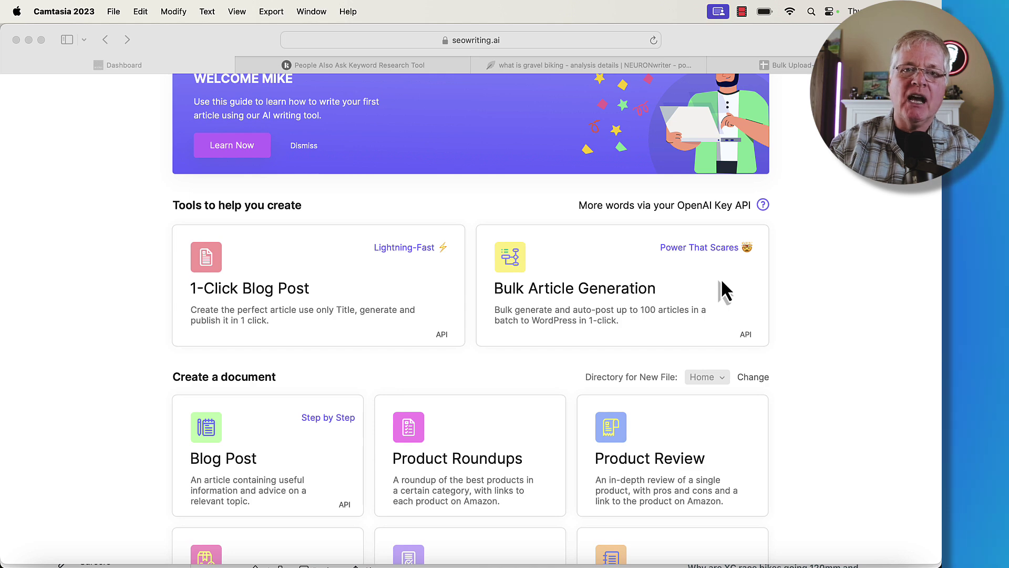
left_click(614, 253)
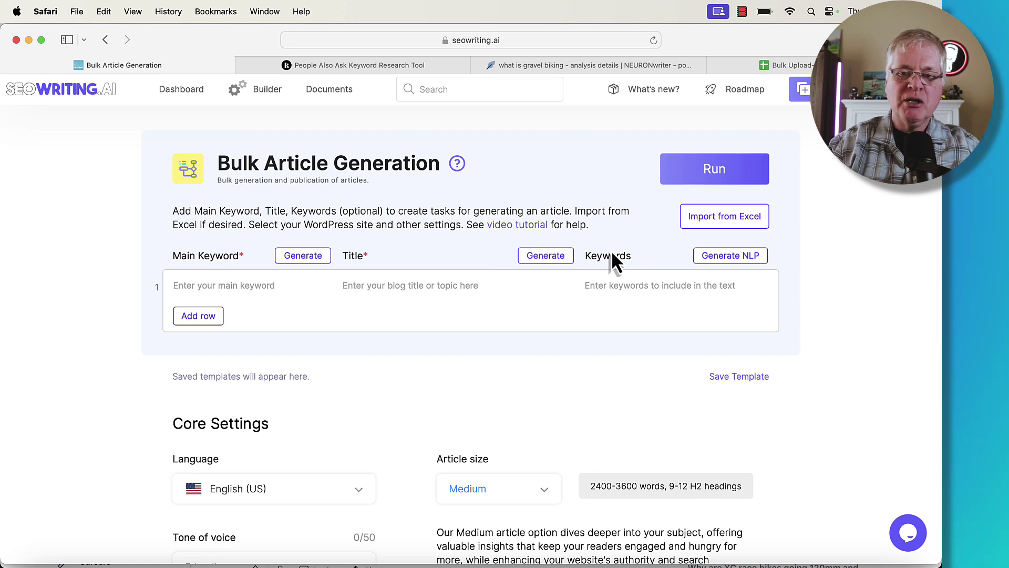
scroll(524, 362, "down", 2)
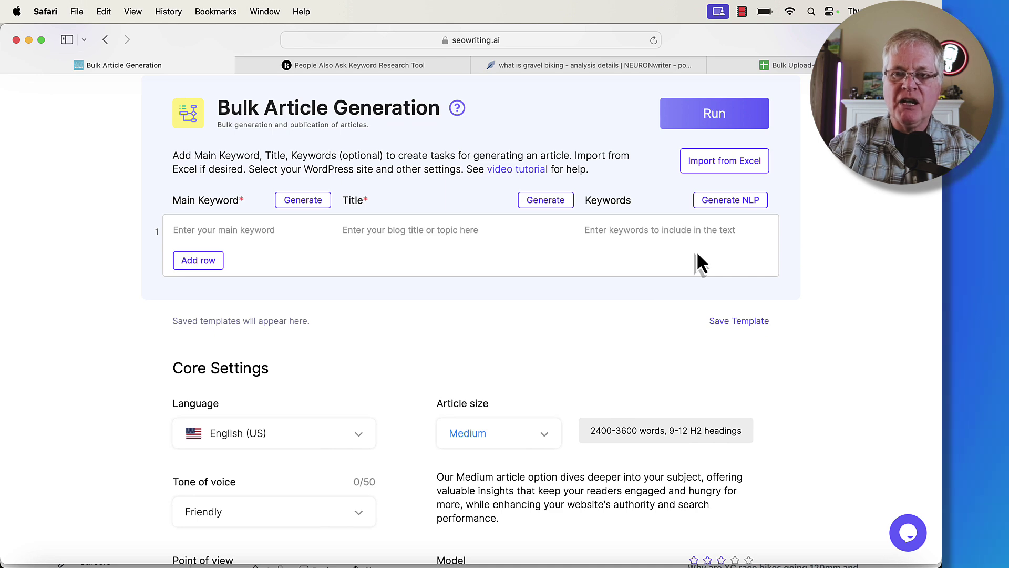
scroll(593, 302, "down", 8)
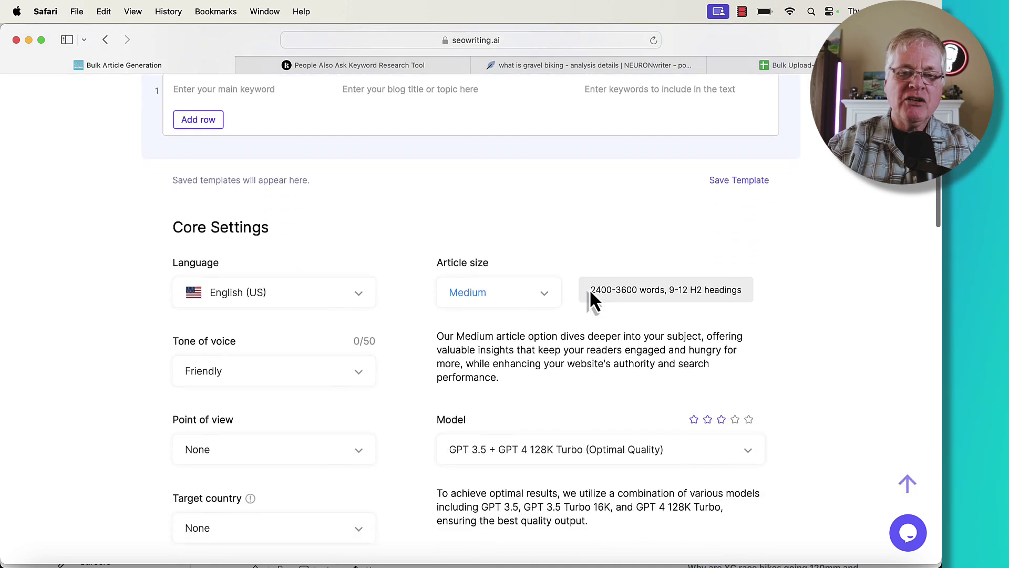
scroll(593, 302, "down", 9)
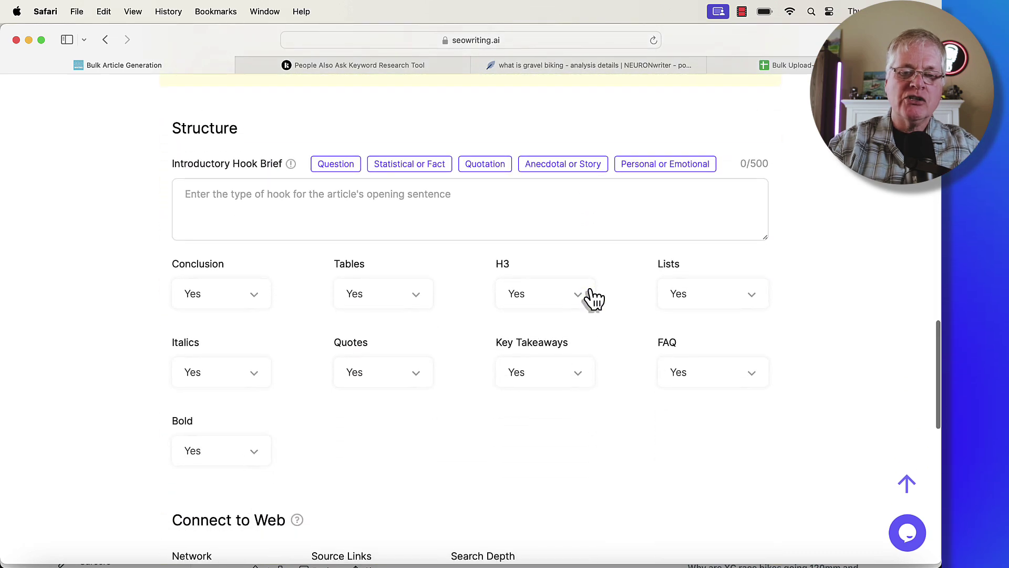
scroll(593, 303, "up", 20)
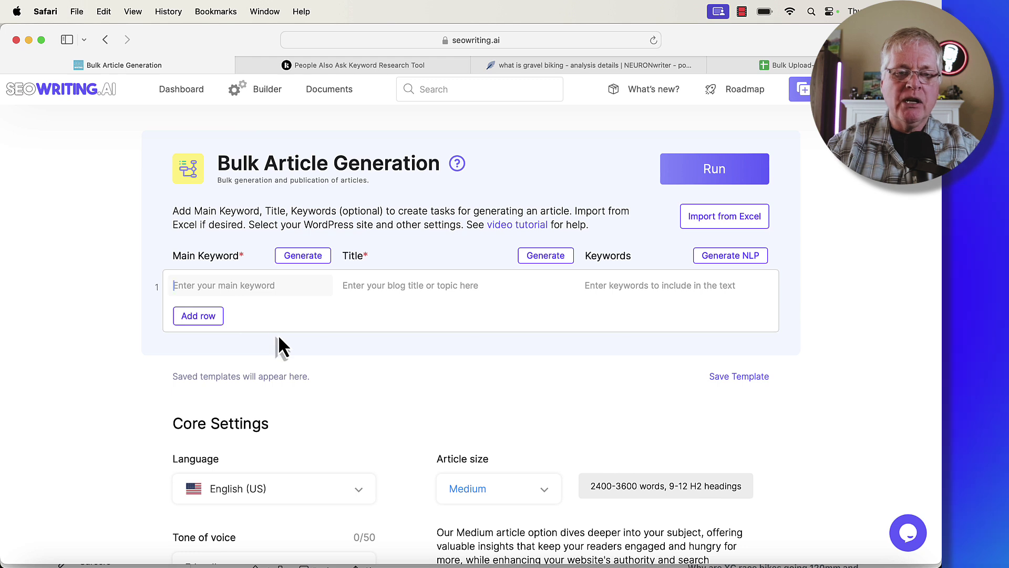
Enter 'gravel biking' as the main keyword and review the resulting keyword and title rows.
type("gravel biking")
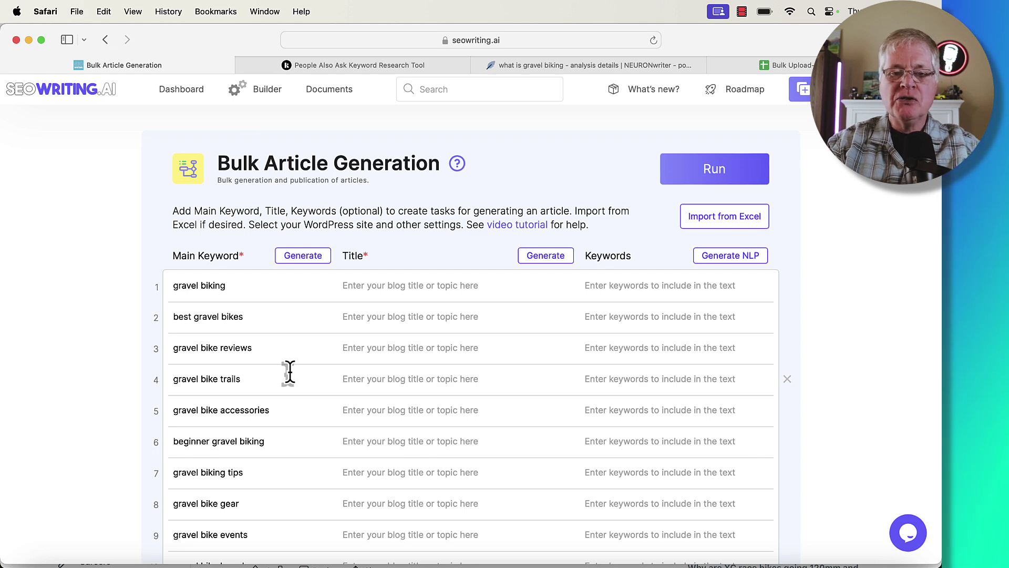
scroll(399, 374, "down", 5)
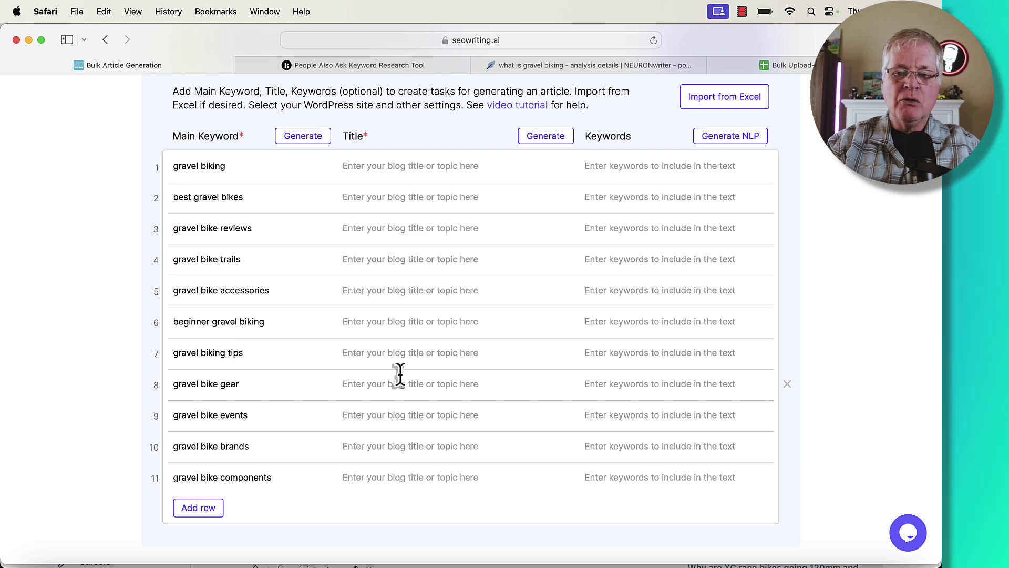
scroll(399, 374, "up", 2)
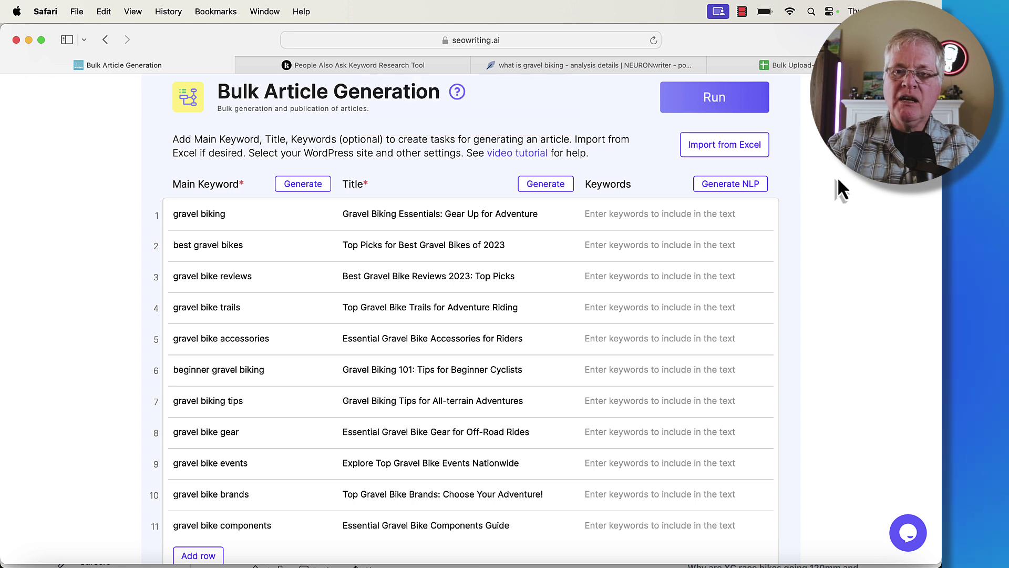
Generate NLP keywords for all rows, delete the gravel bike gear row, and reload to clear the form.
left_click(734, 194)
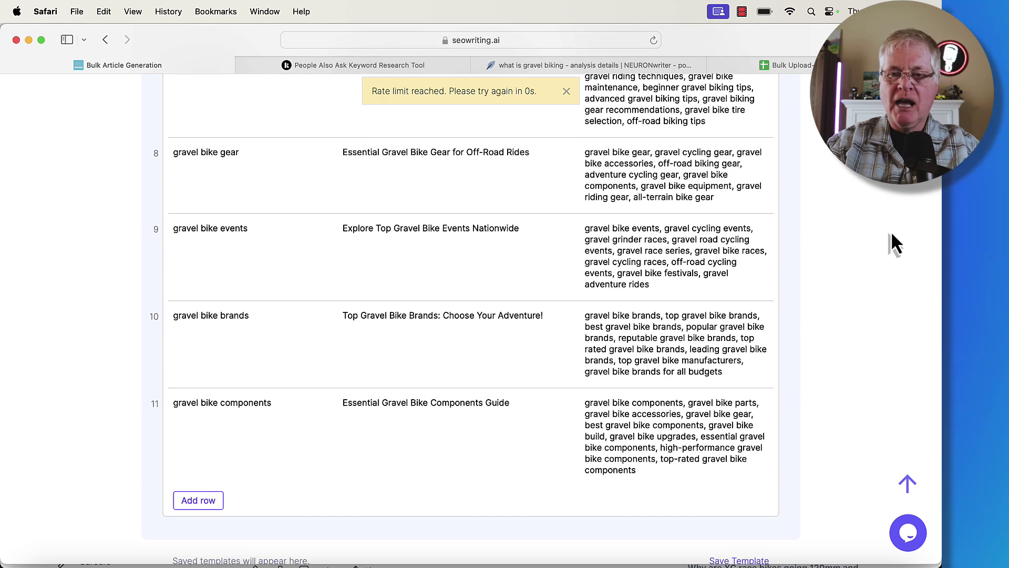
scroll(890, 232, "up", 5)
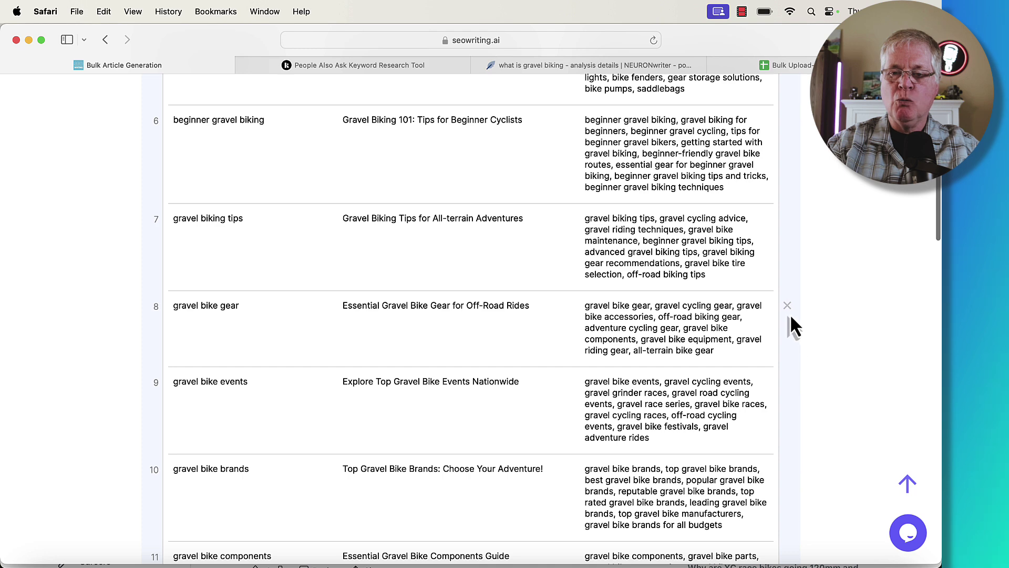
left_click(787, 306)
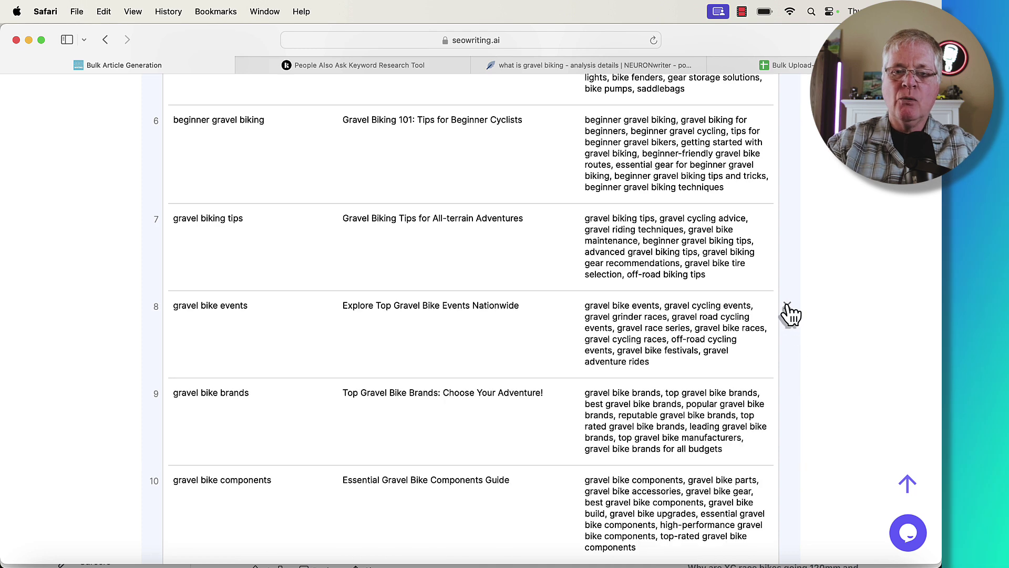
left_click(653, 41)
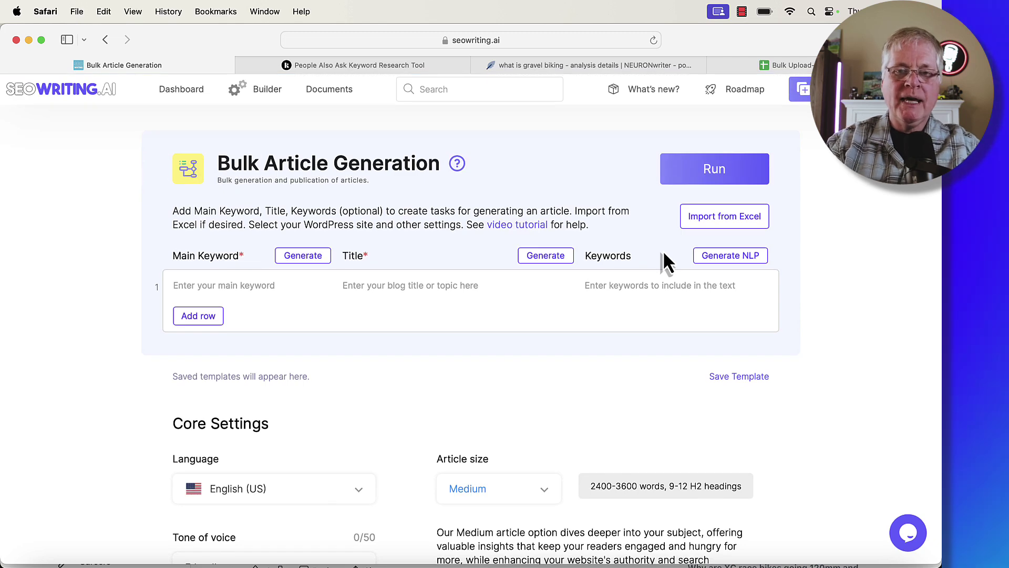
Browse the People Also Ask map for gravel cycling benefits, then return to NeuronWriter's gravel biking analysis.
left_click(367, 63)
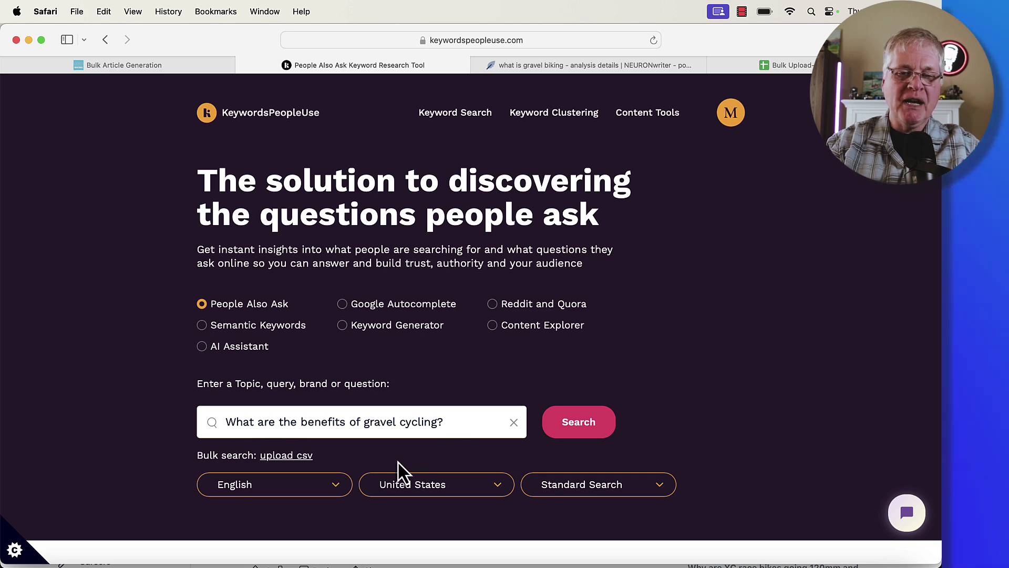
scroll(907, 253, "down", 10)
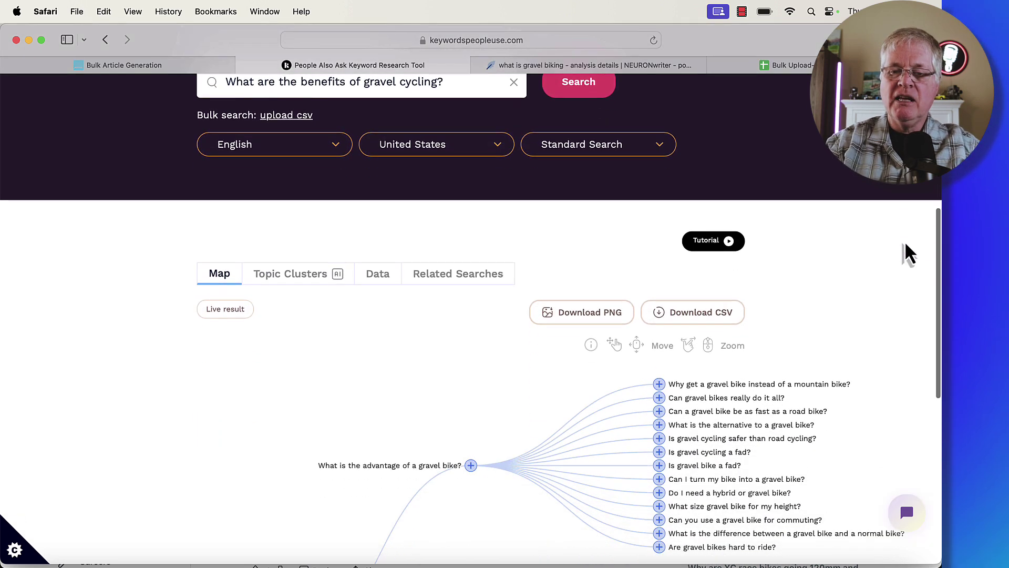
scroll(905, 245, "down", 6)
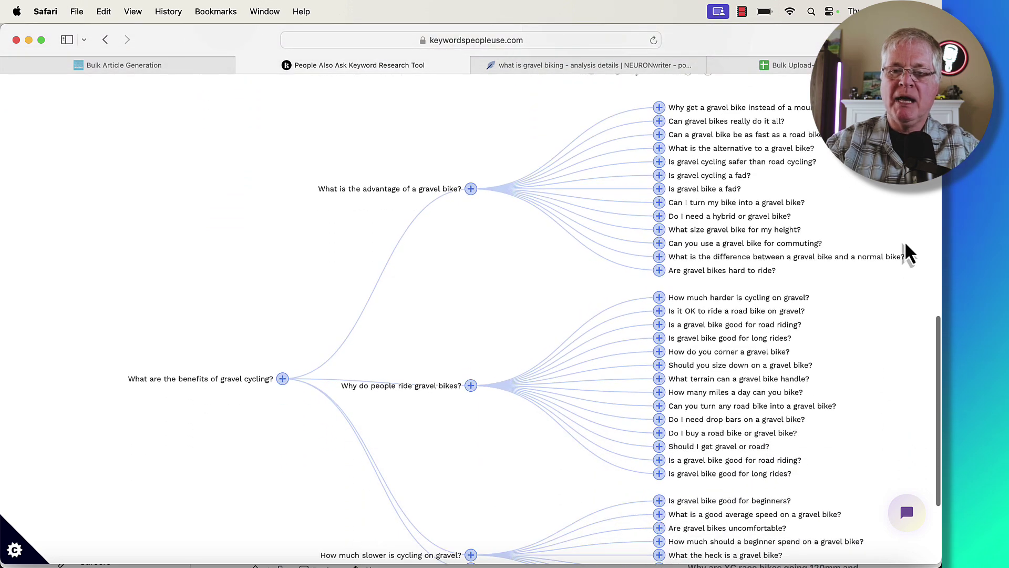
scroll(905, 245, "down", 2)
scroll(904, 245, "up", 4)
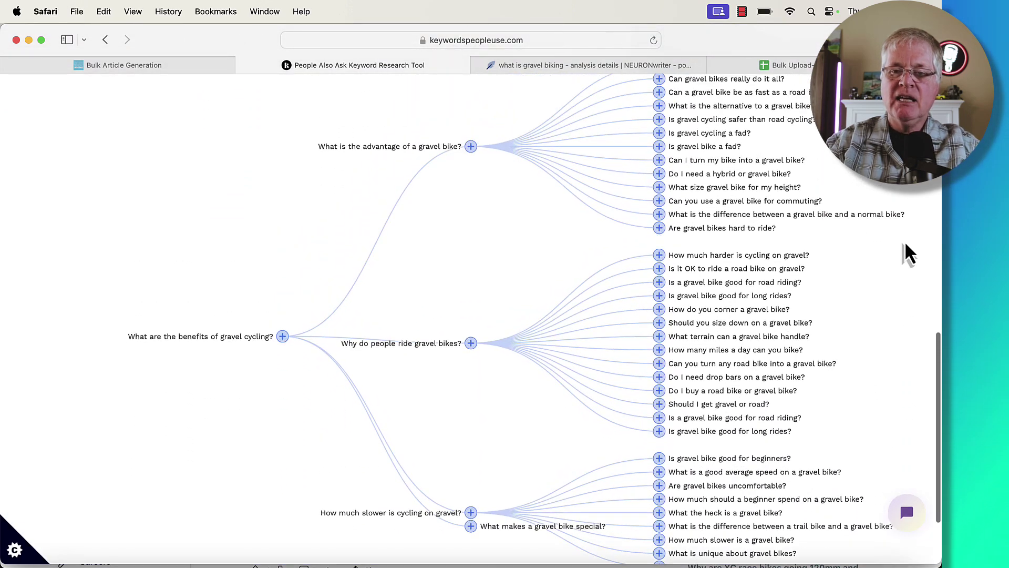
scroll(905, 245, "up", 1)
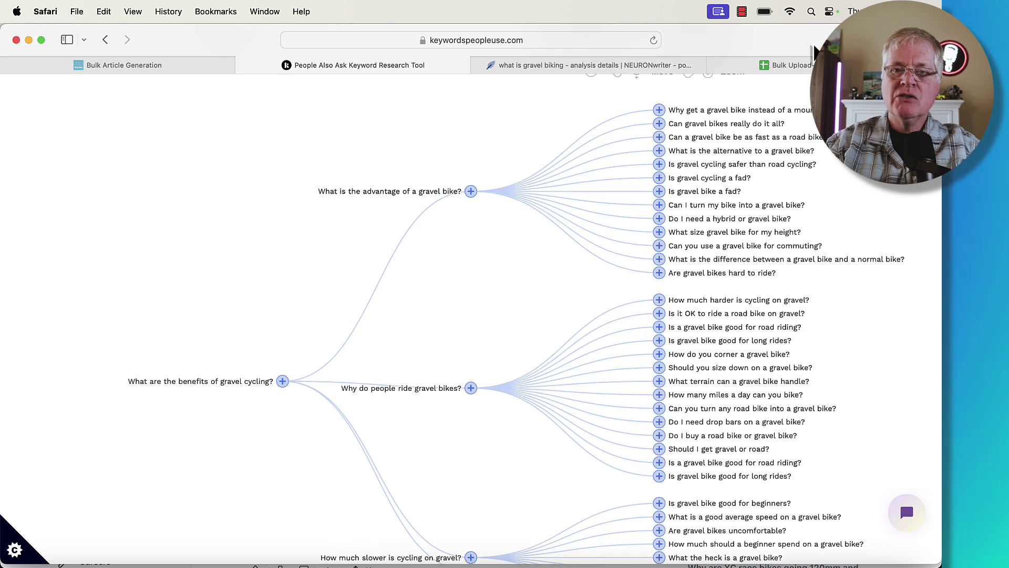
left_click(550, 68)
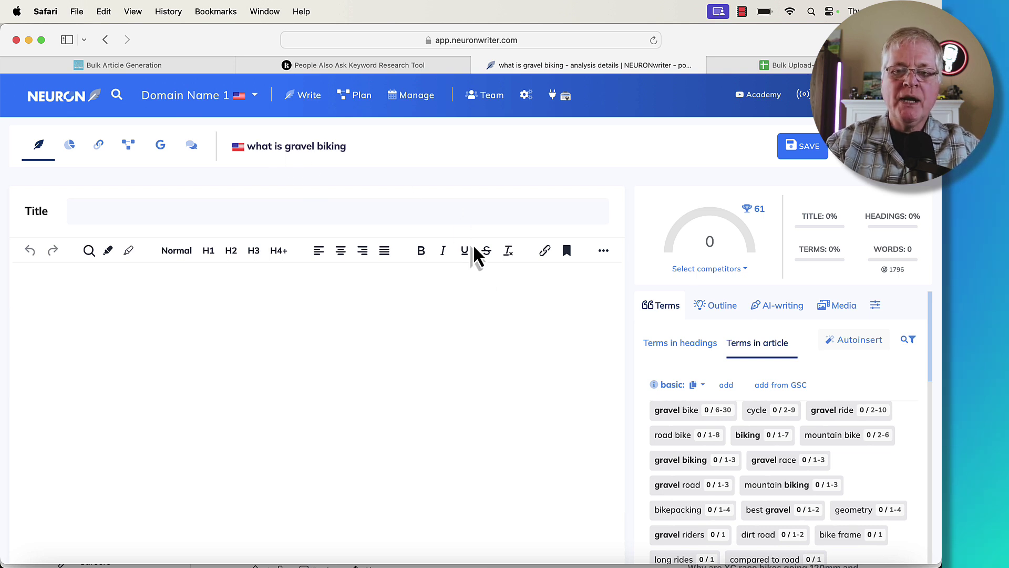
Generate an AI meta description and save the meta title and description.
left_click(247, 215)
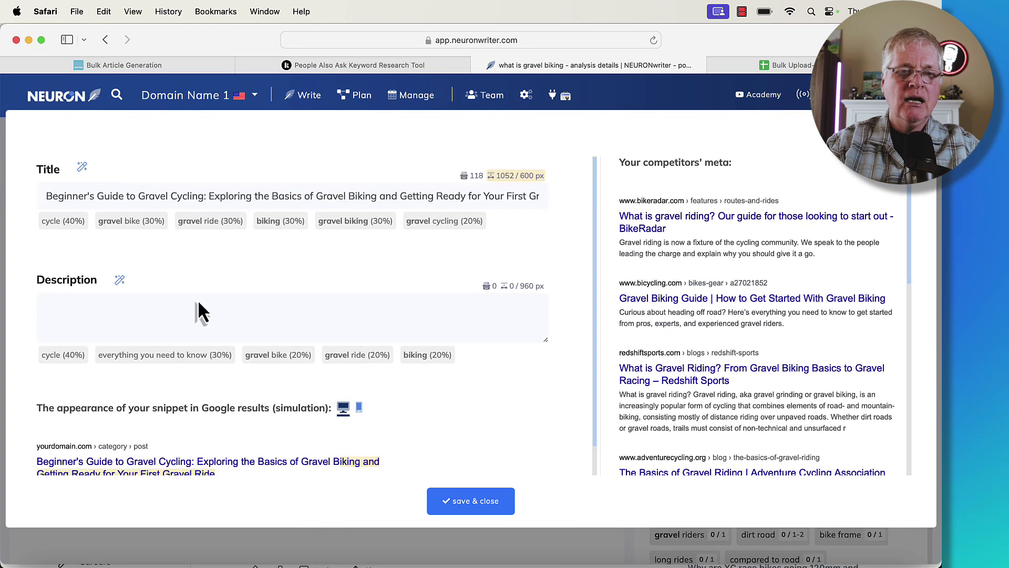
left_click(120, 282)
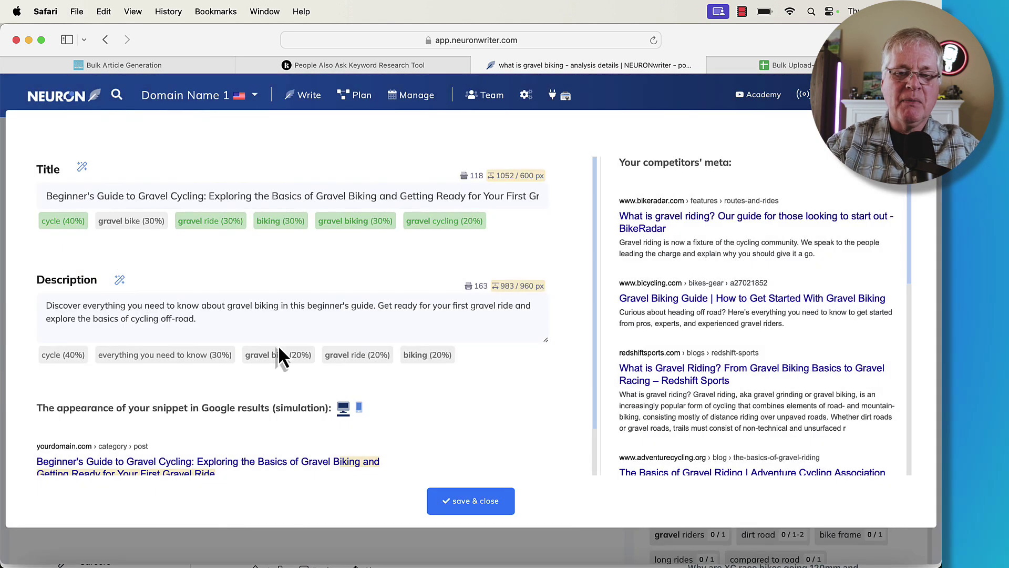
left_click(468, 504)
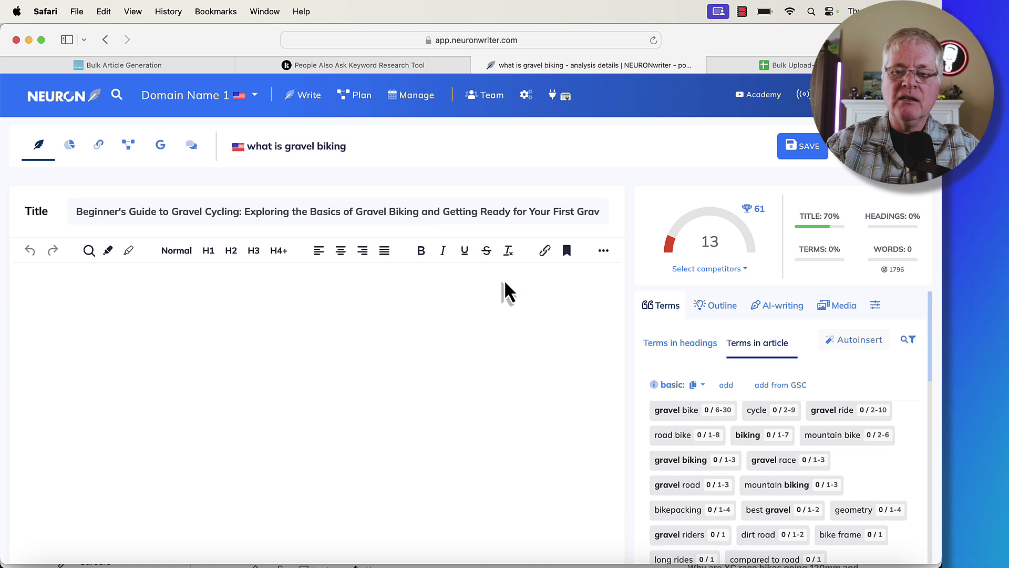
Copy all visible suggested terms to the clipboard as a plain list of terms.
scroll(854, 435, "down", 7)
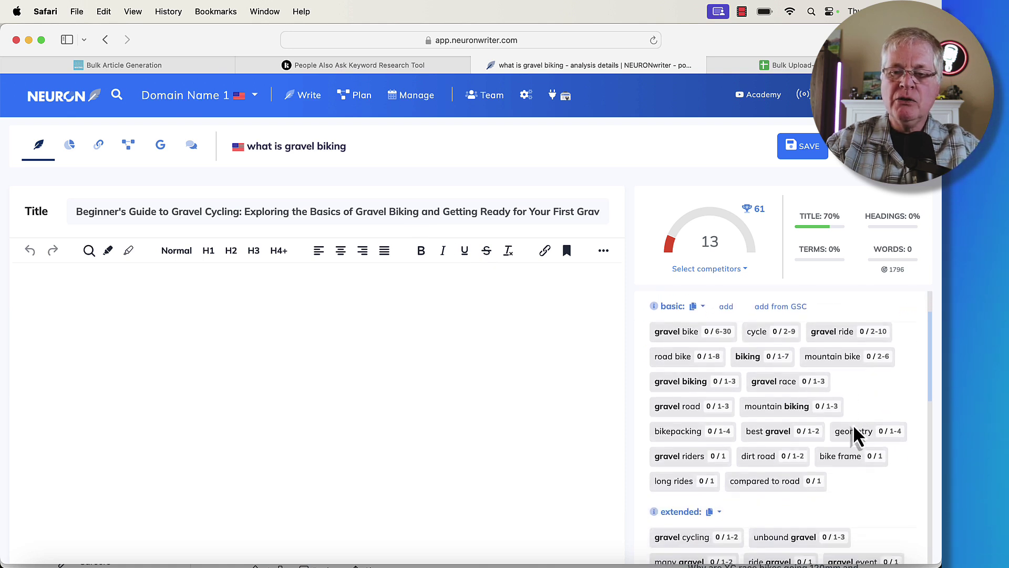
scroll(854, 435, "down", 7)
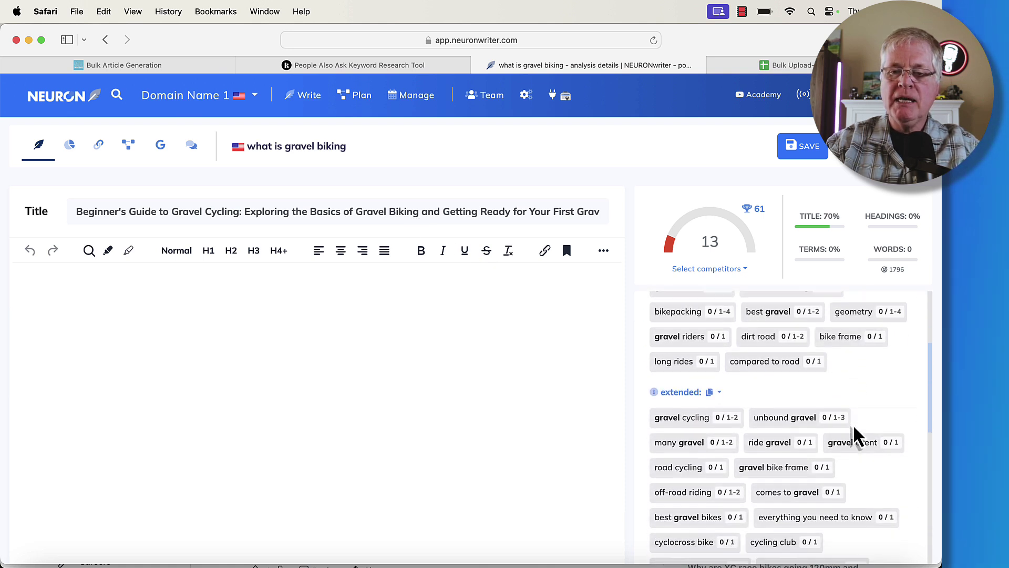
scroll(854, 435, "down", 10)
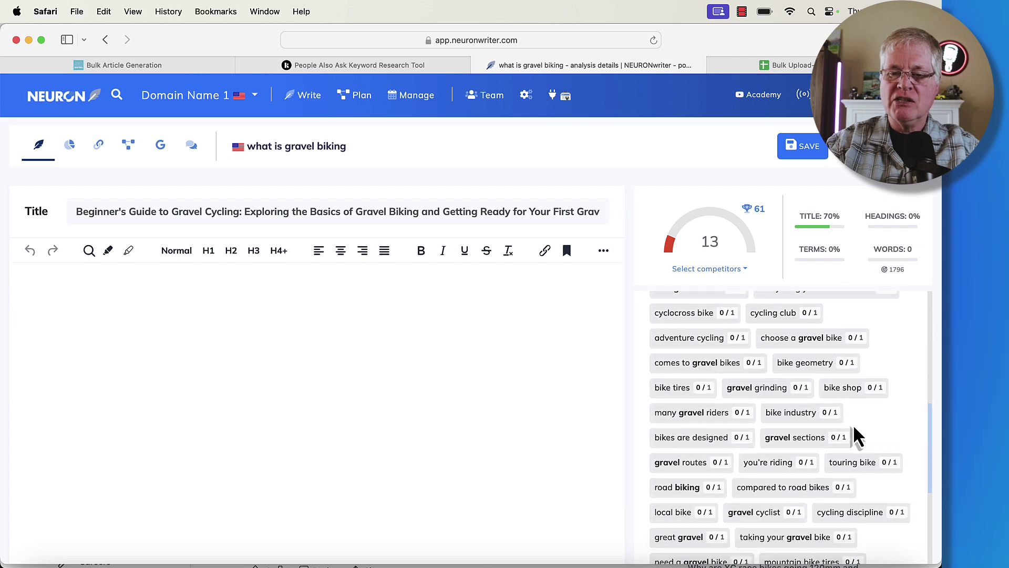
scroll(854, 435, "down", 15)
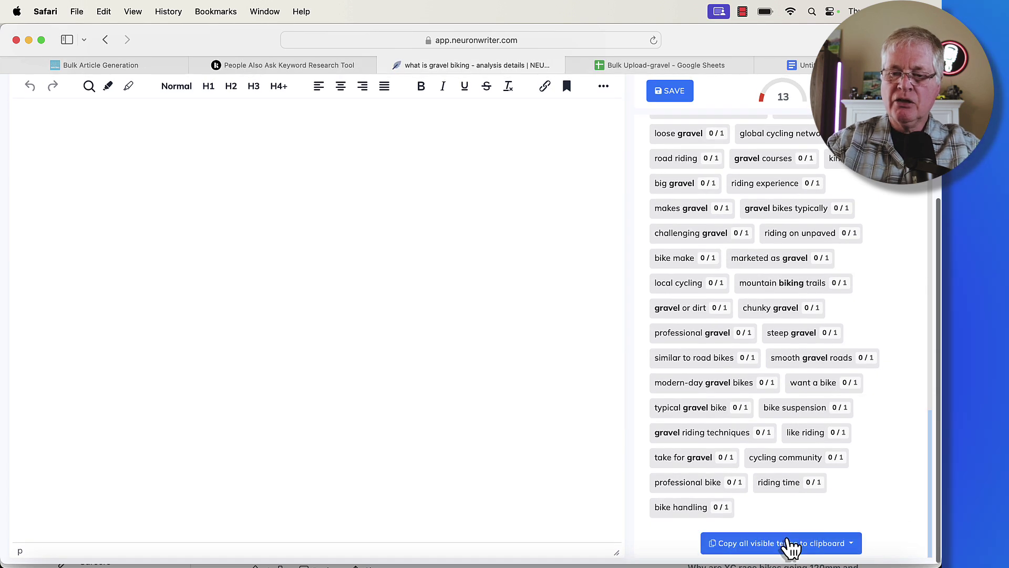
left_click(790, 545)
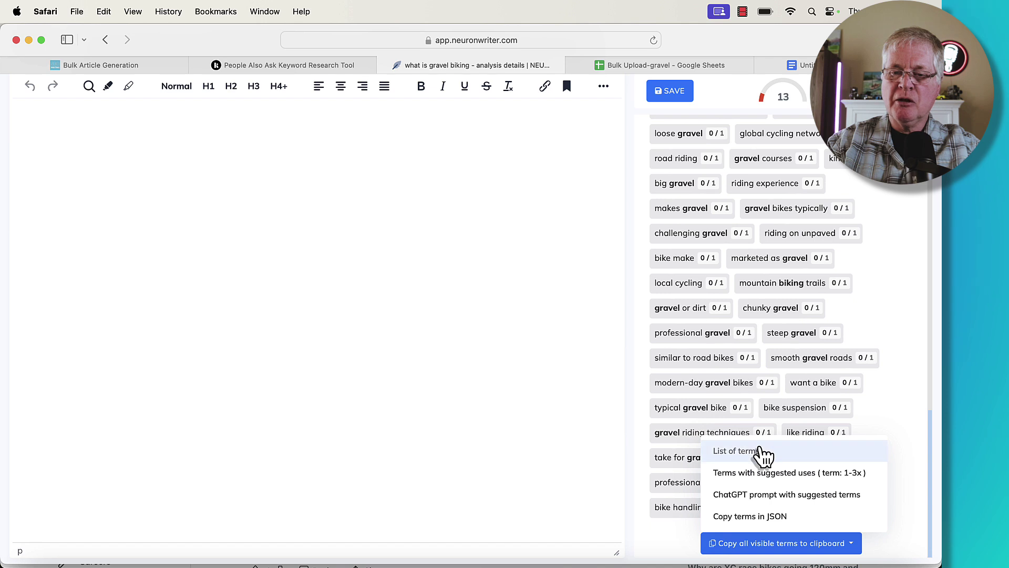
left_click(762, 453)
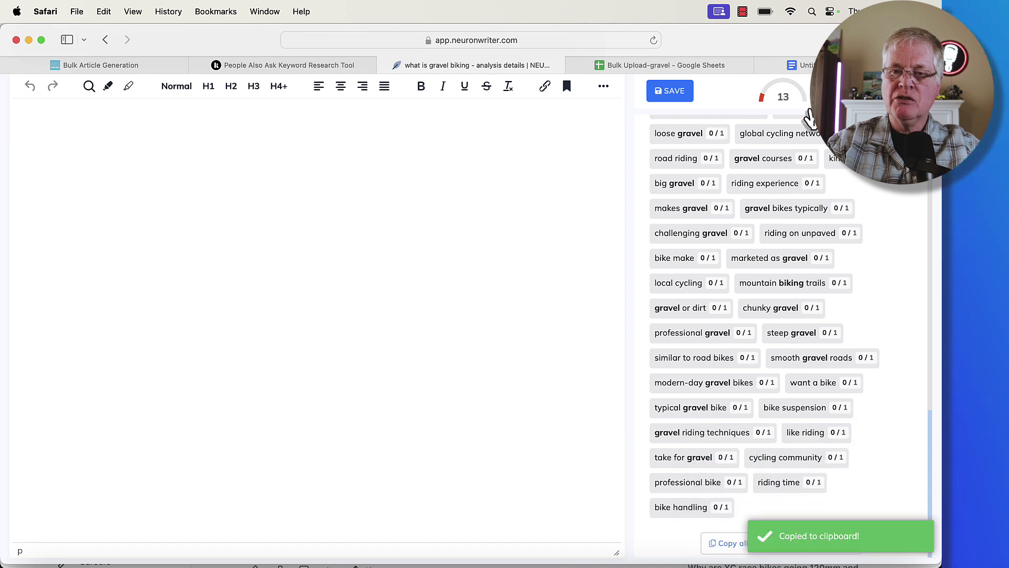
Paste the terms into the Google Doc and delete the title, description and heading term sections.
left_click(804, 65)
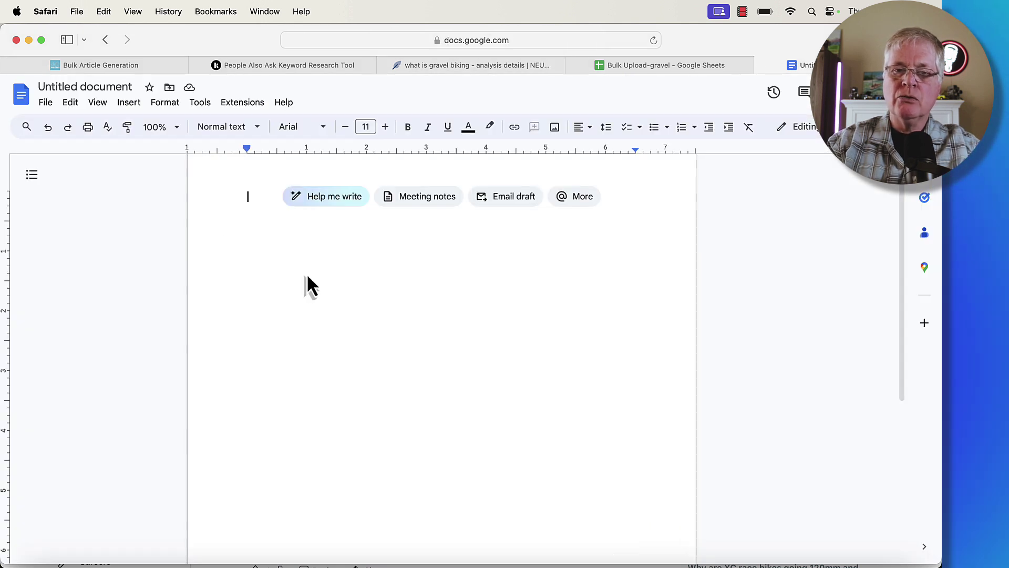
key("super+v")
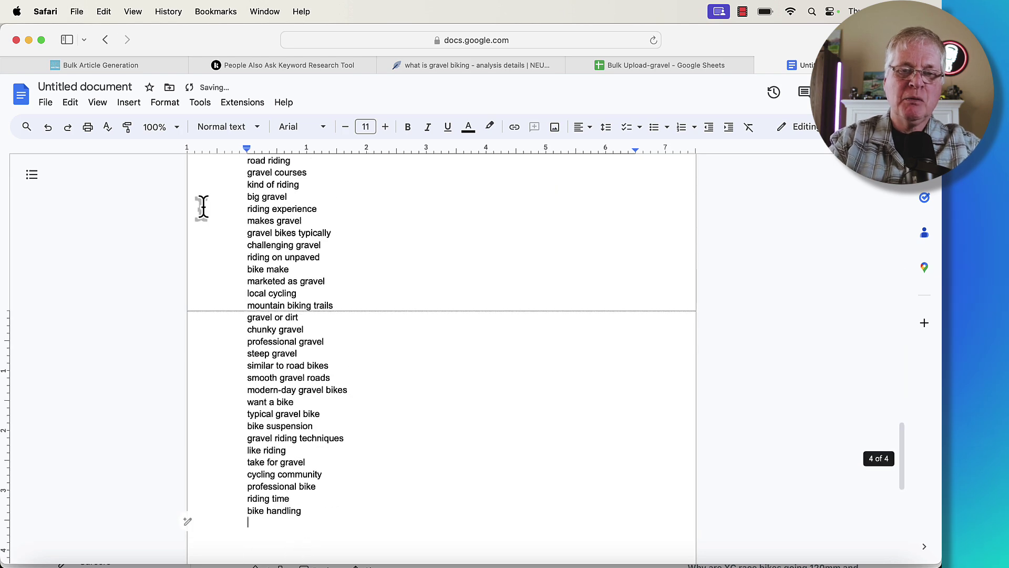
scroll(322, 241, "up", 20)
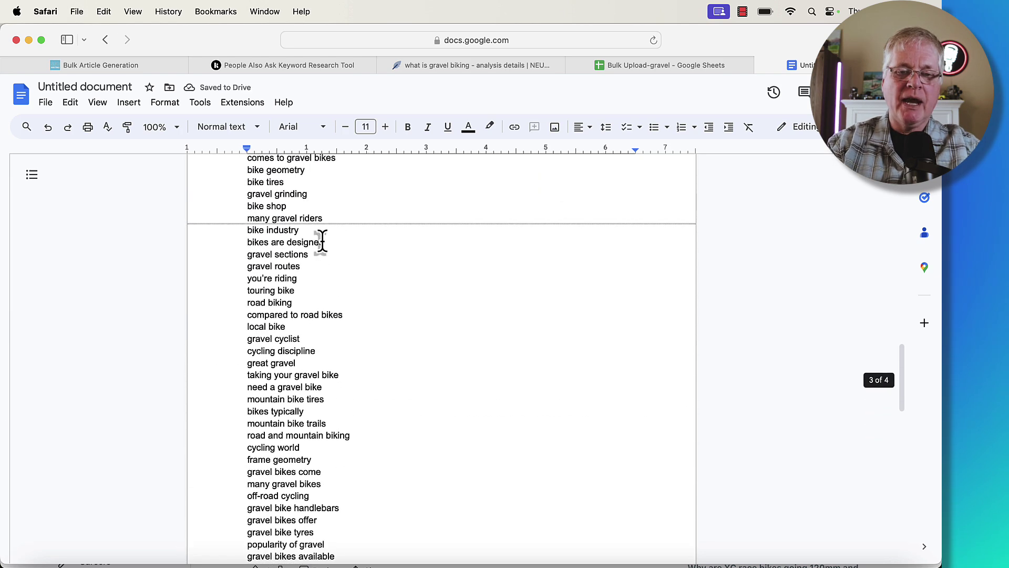
scroll(322, 241, "up", 5)
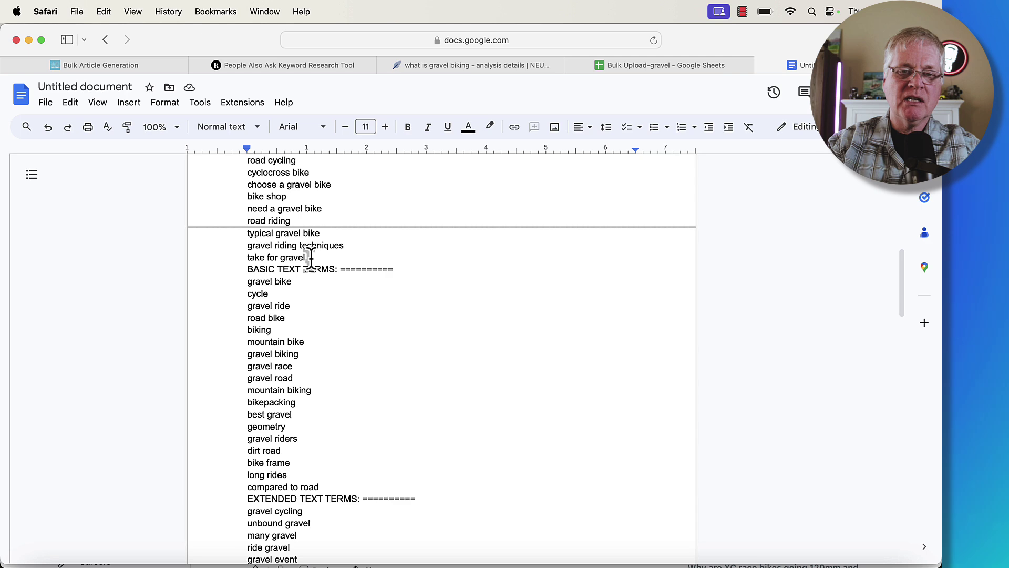
left_click_drag(311, 257, 255, 140)
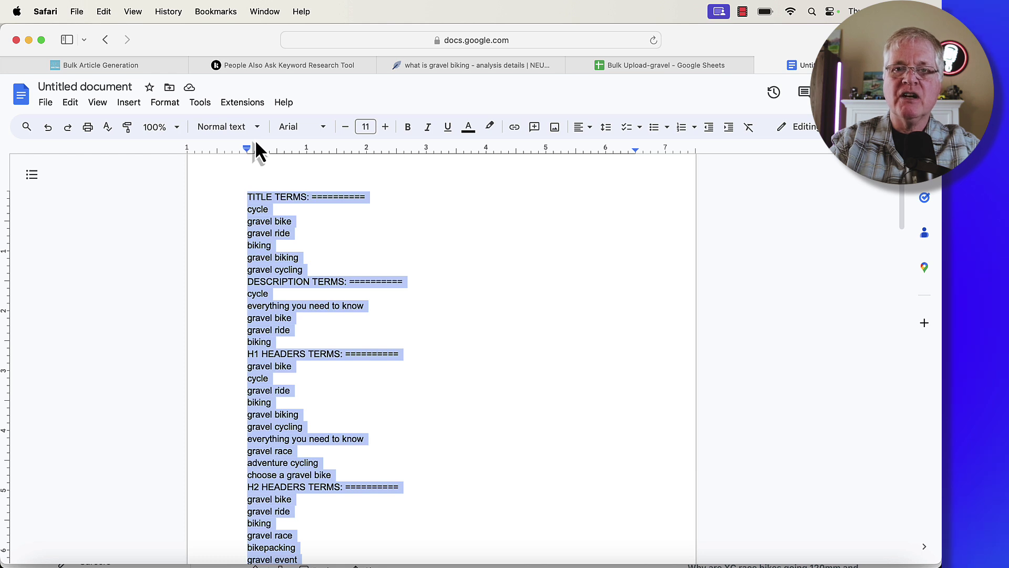
key("BackSpace")
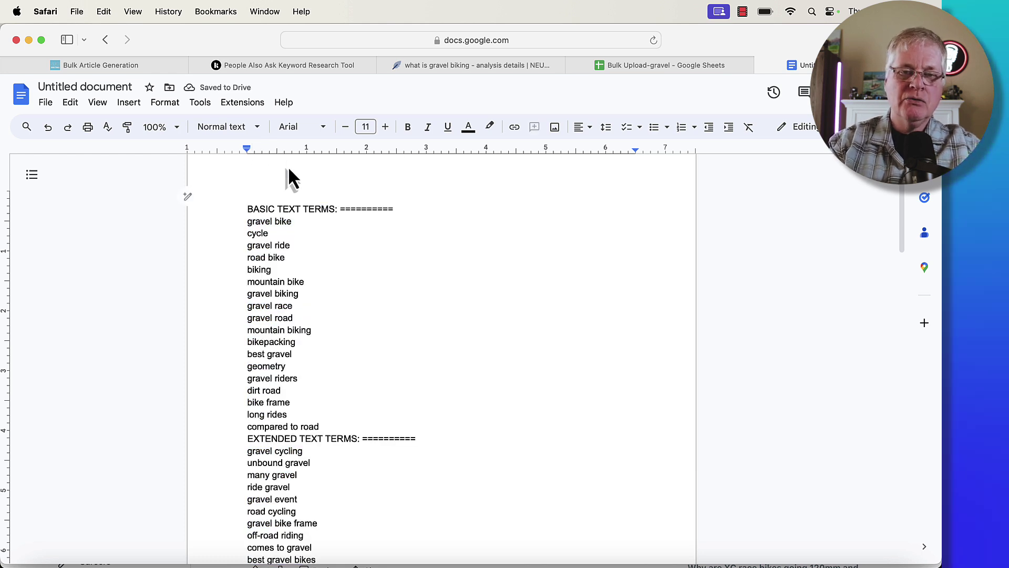
Remove the BASIC TEXT TERMS and EXTENDED TEXT TERMS header lines and the stray blank line.
left_click_drag(396, 209, 250, 210)
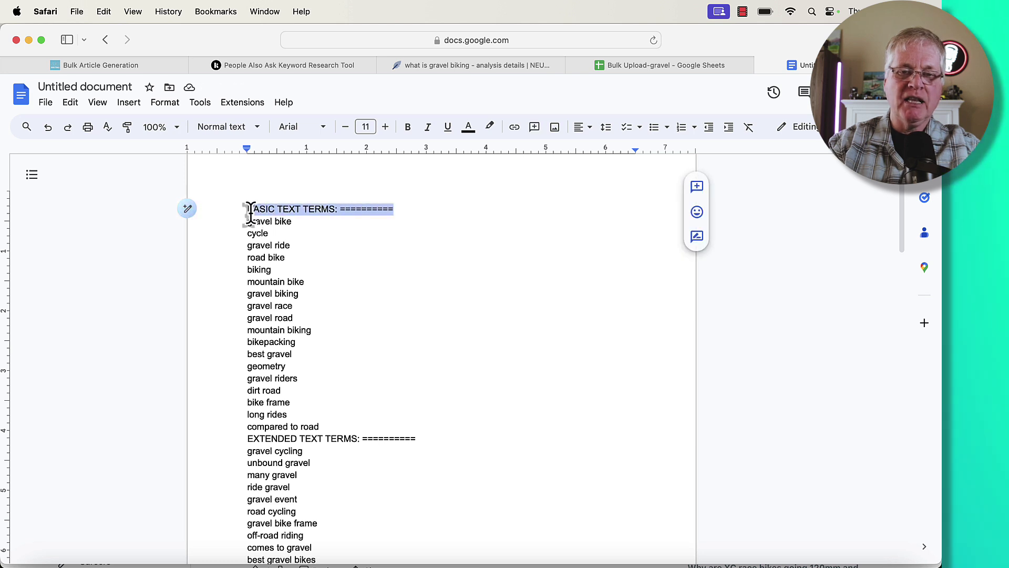
key("BackSpace")
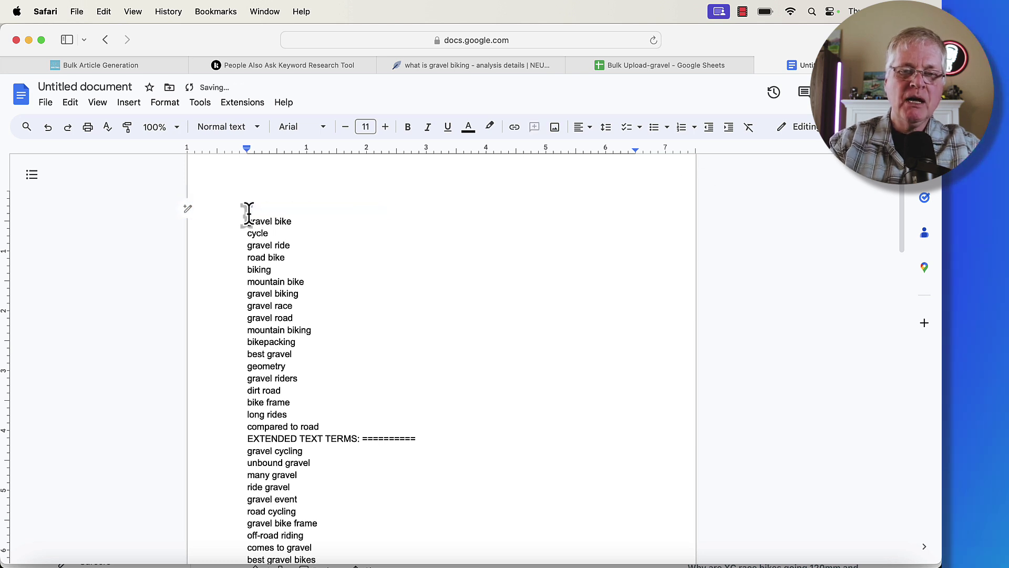
left_click(246, 225)
key("BackSpace")
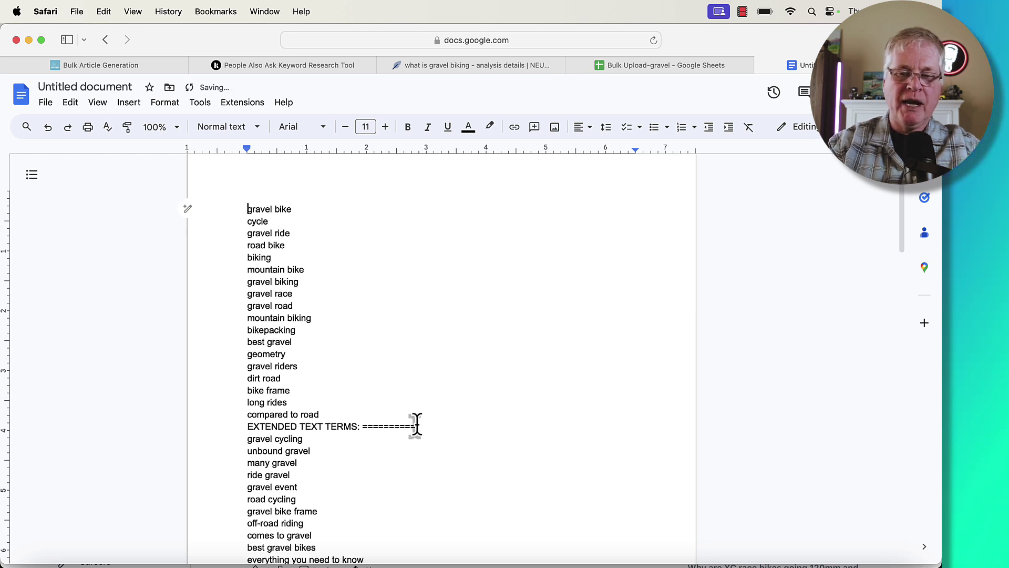
left_click_drag(415, 426, 255, 426)
key("BackSpace")
key("BackSpace")
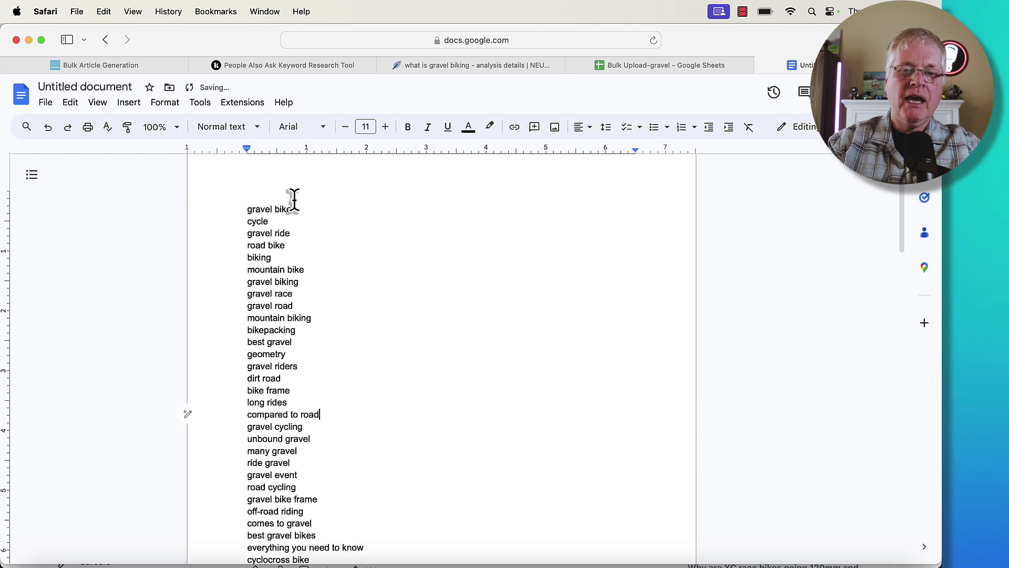
left_click(436, 66)
scroll(345, 184, "up", 5)
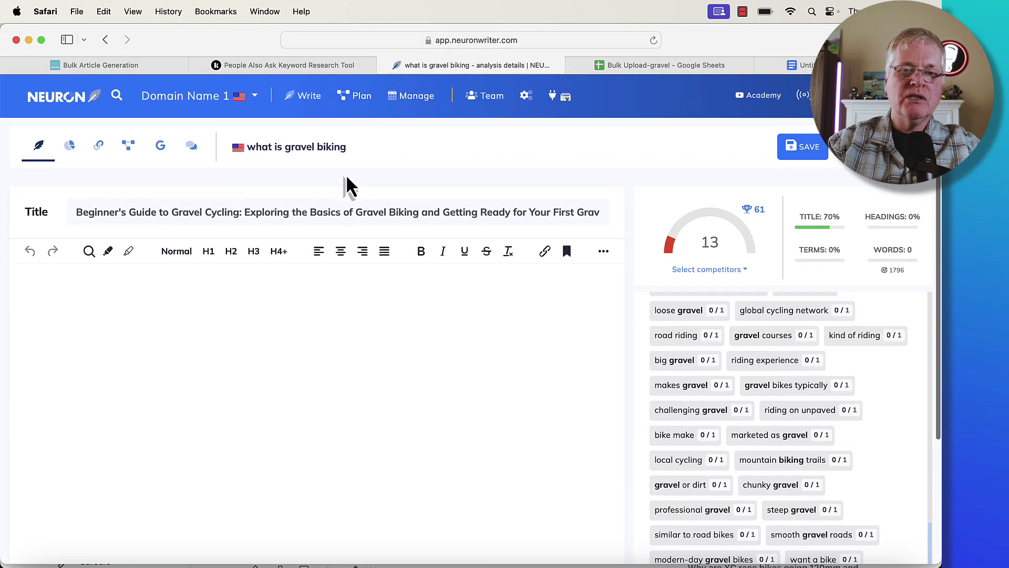
Copy 'what is gravel biking' from NeuronWriter into row 1's Main Keyword field.
left_click_drag(347, 149, 249, 145)
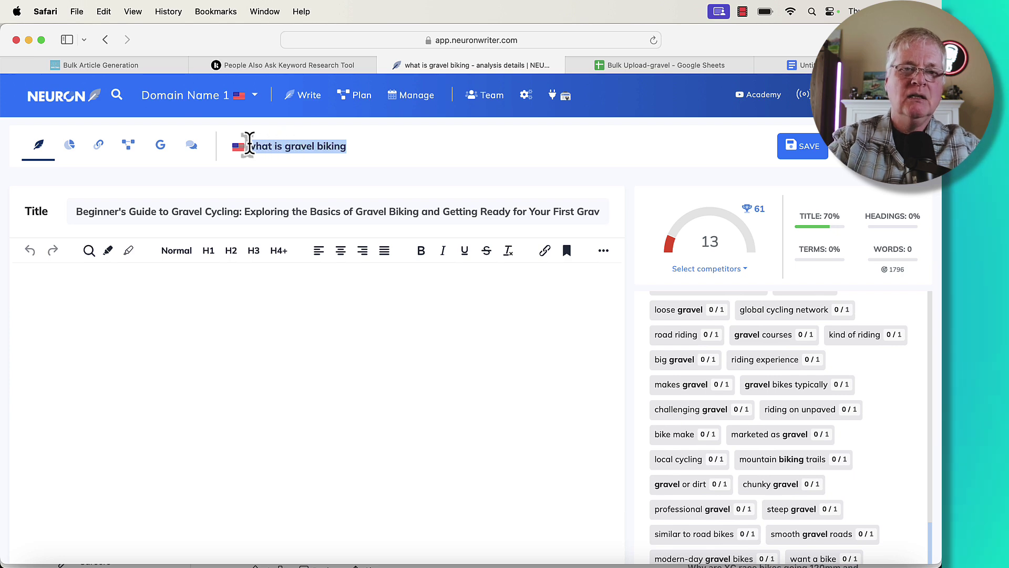
left_click(140, 66)
left_click(260, 285)
key("super+v")
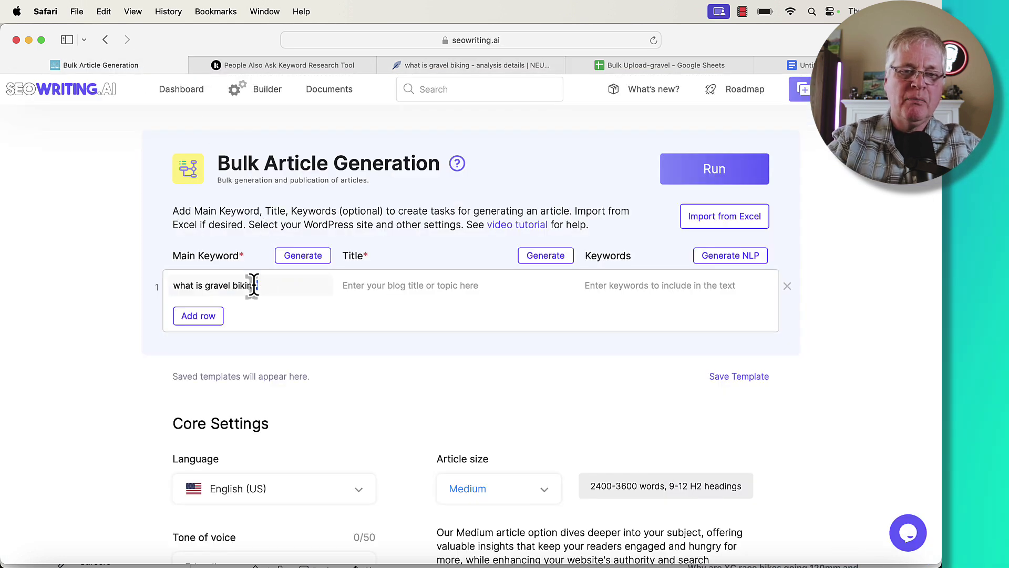
Paste NeuronWriter's Beginner's Guide to Gravel Cycling title into row 1's Title field.
left_click(405, 66)
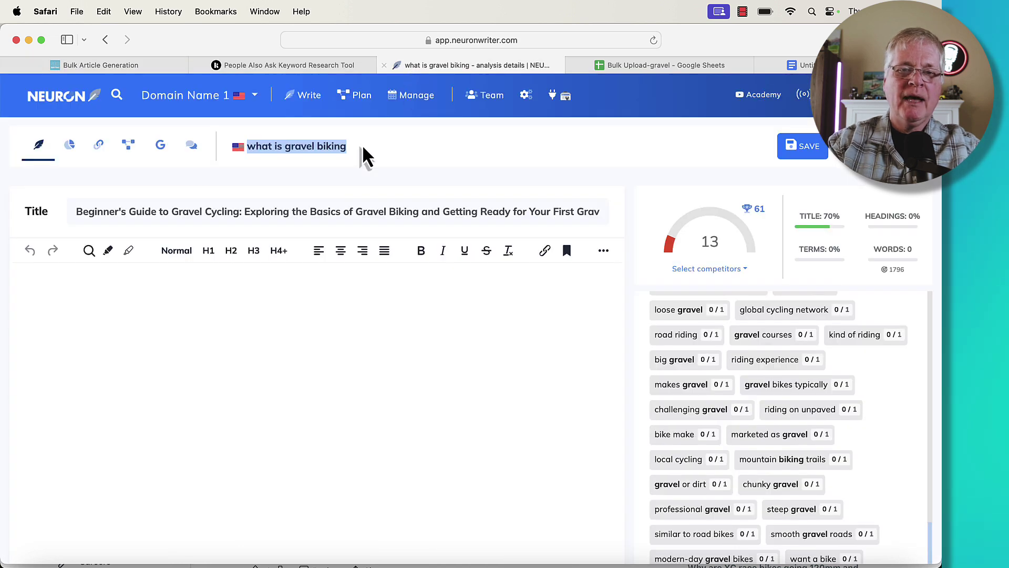
left_click(319, 202)
key("super+a")
key("super+1")
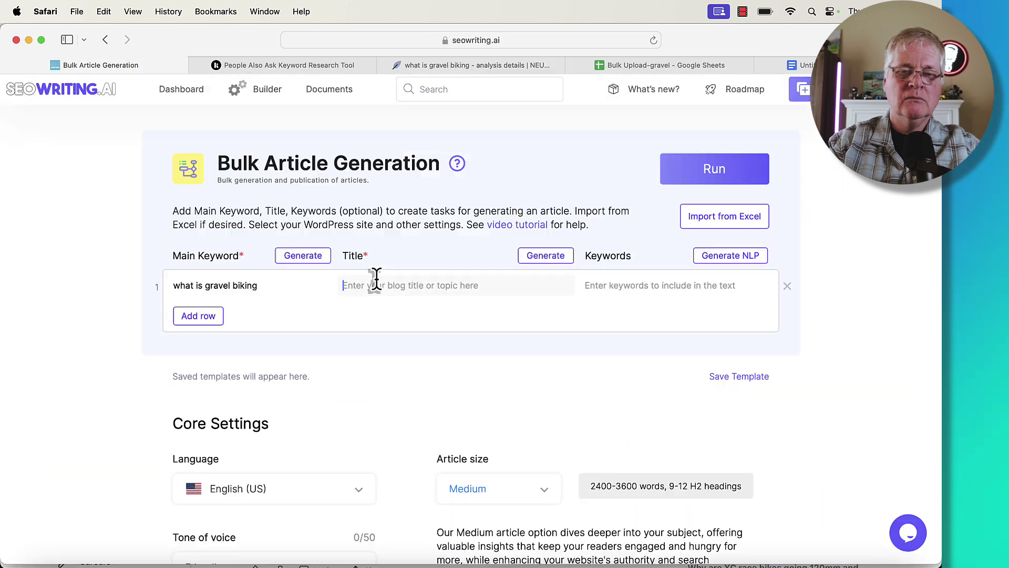
left_click(427, 286)
key("super+v")
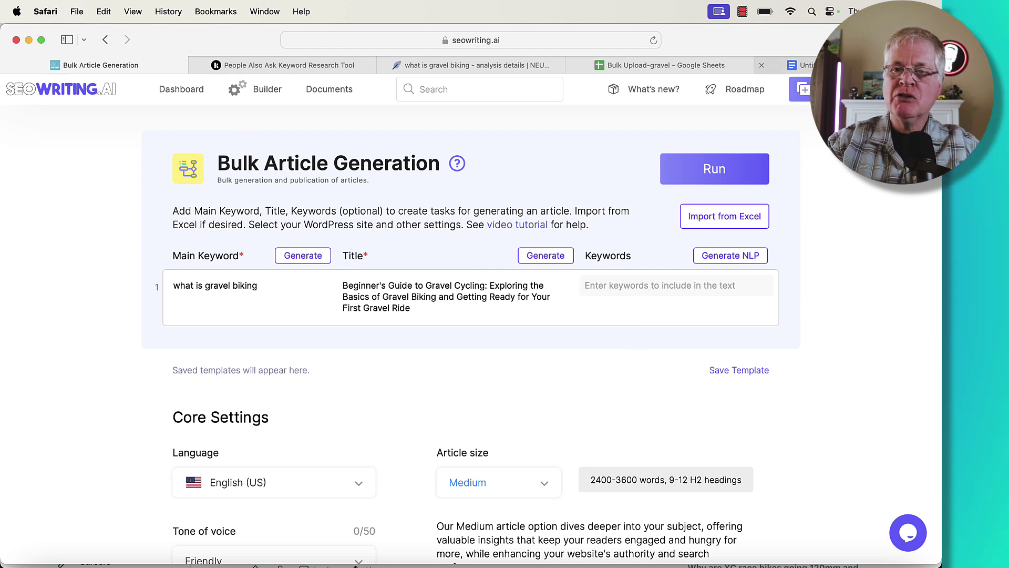
Copy the gravel term list from Google Docs and ask Claude to 'comma separate this'.
left_click(799, 65)
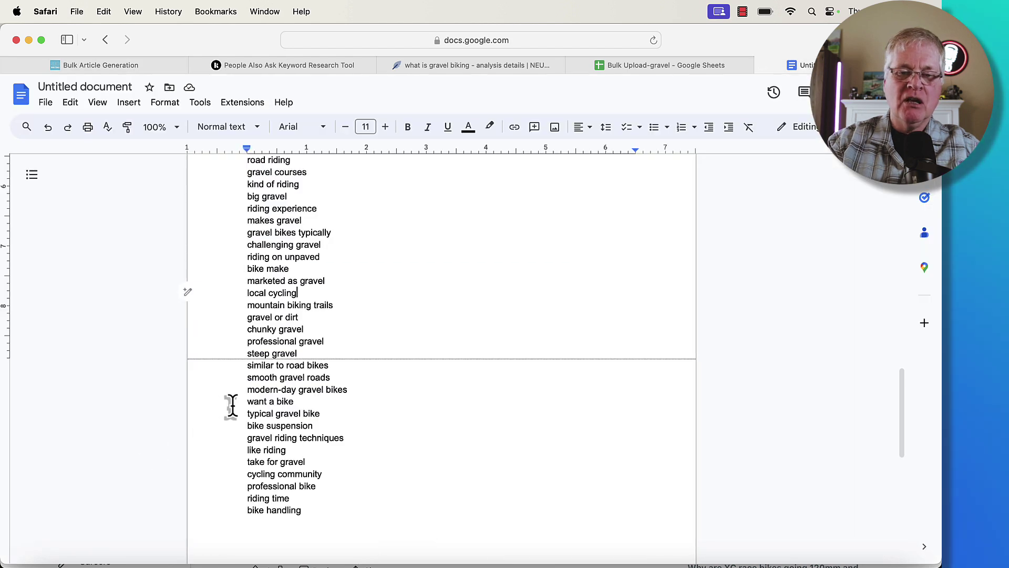
scroll(254, 331, "up", 15)
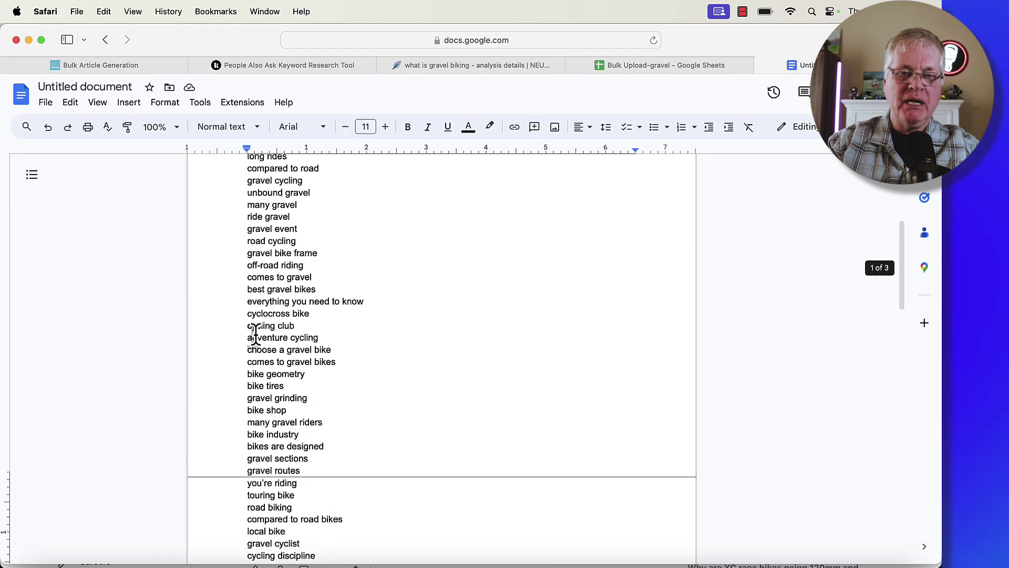
scroll(254, 332, "up", 5)
left_click_drag(246, 226, 405, 565)
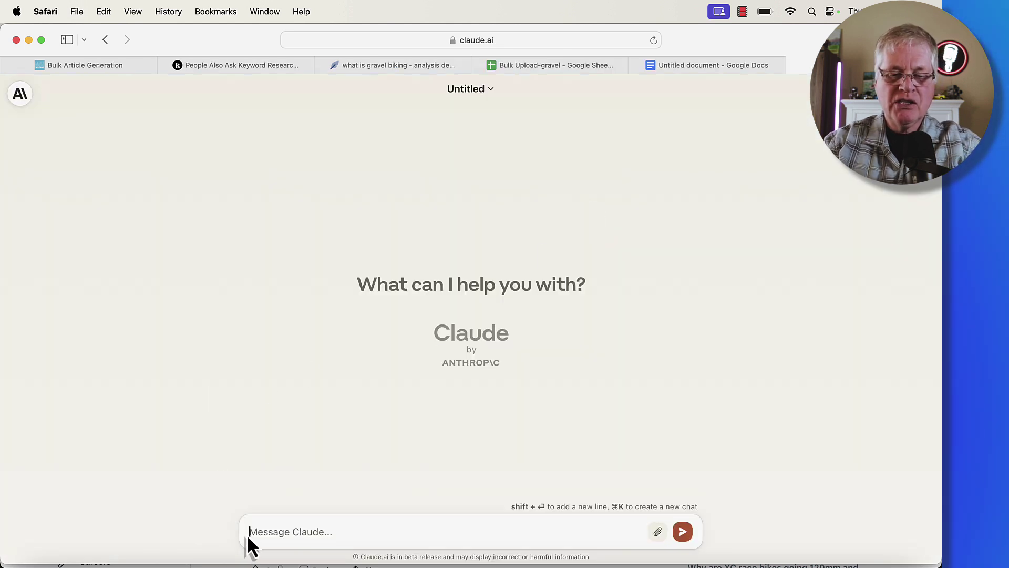
type("comma separate this")
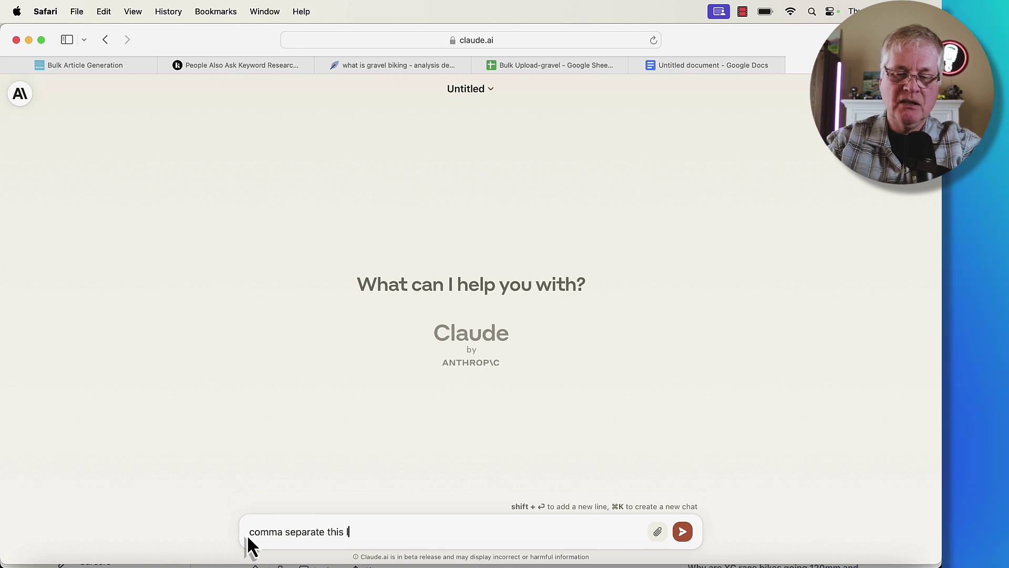
key("super+v")
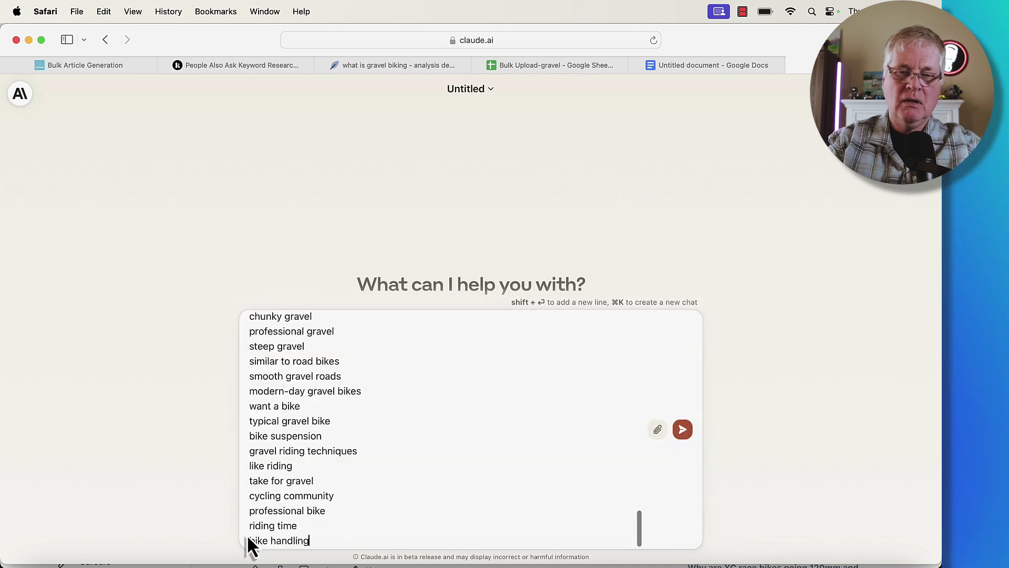
left_click(682, 429)
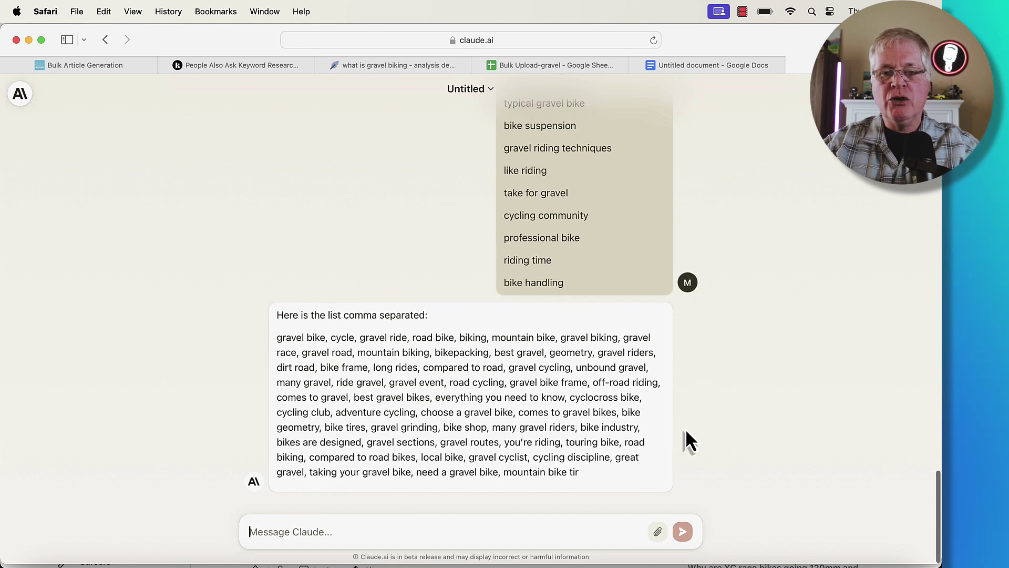
Paste Claude's comma-separated gravel-biking term list into row 1's Keywords field.
left_click_drag(277, 180, 541, 458)
key("super+c")
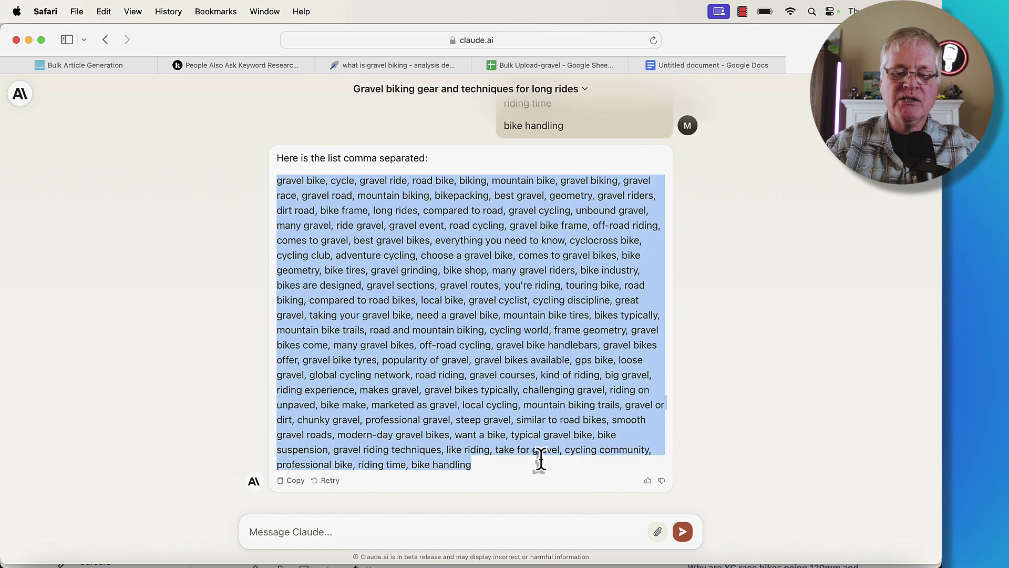
left_click(134, 67)
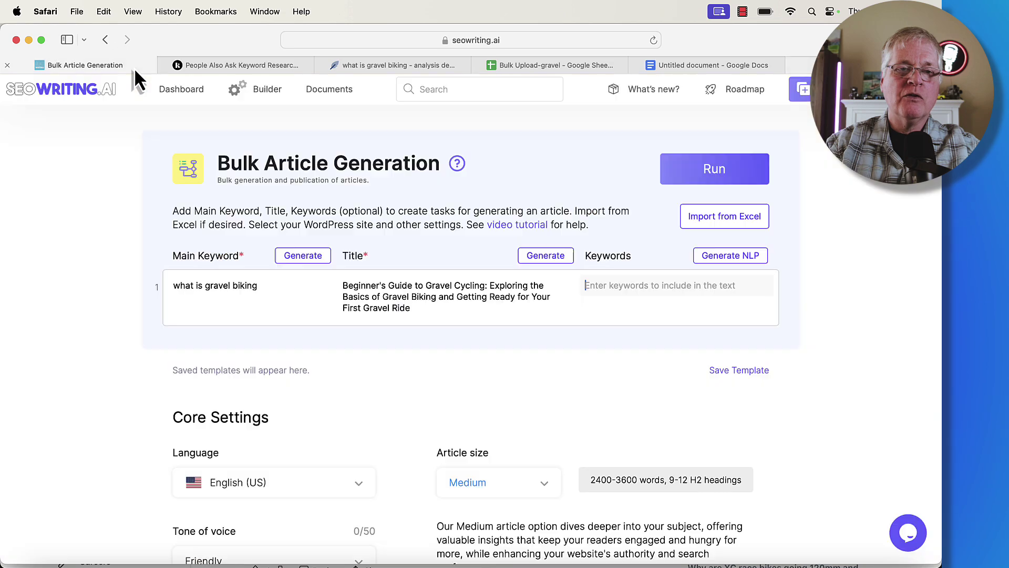
left_click(582, 315)
key("super+v")
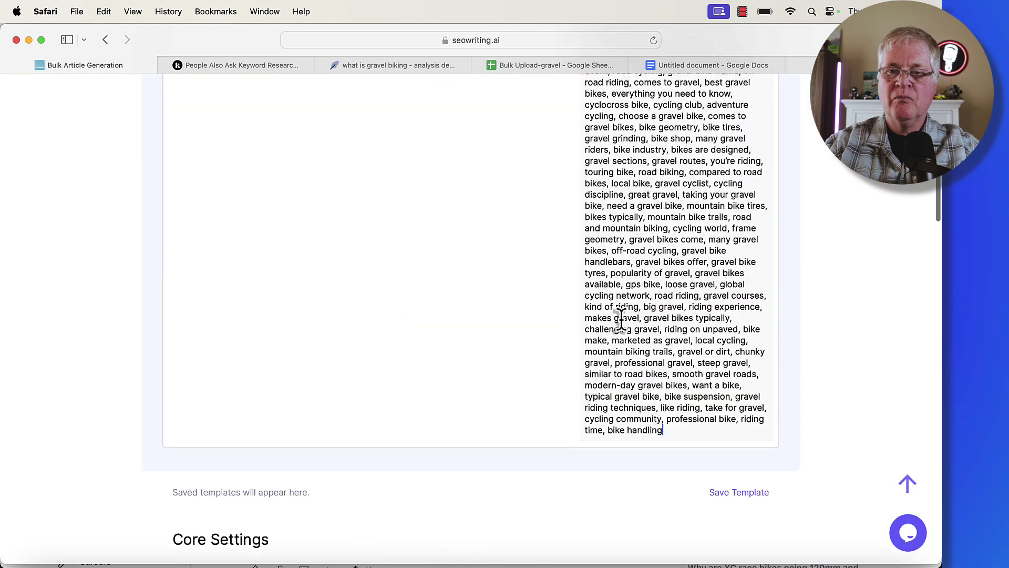
scroll(621, 319, "up", 8)
scroll(620, 317, "down", 6)
scroll(619, 318, "up", 7)
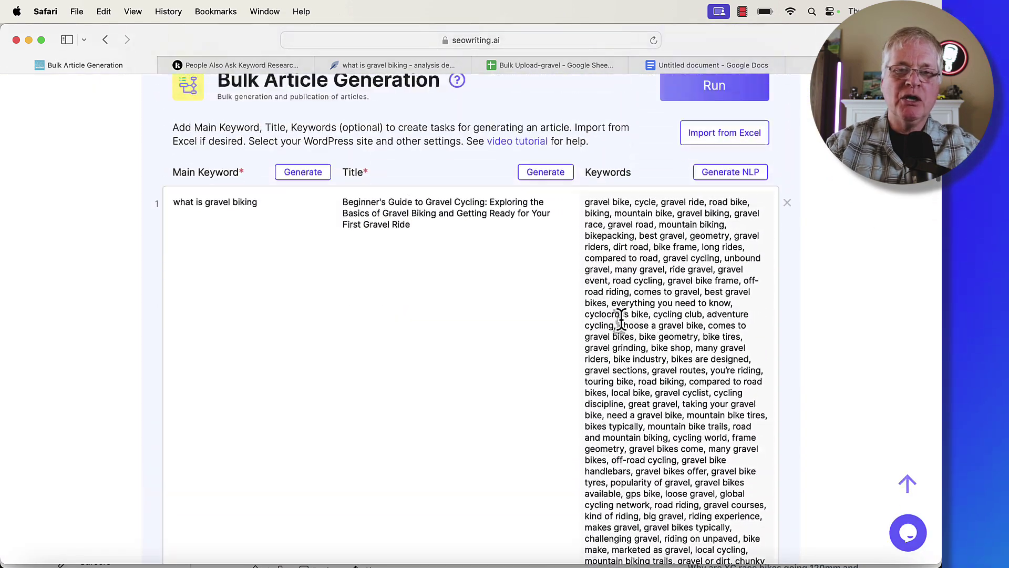
scroll(447, 301, "up", 3)
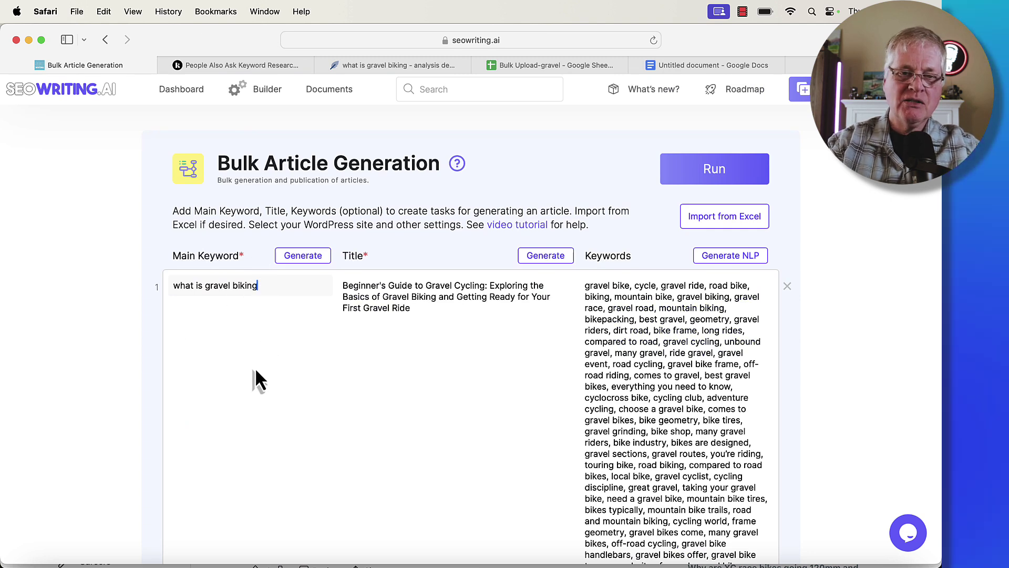
Add a new second article row below the completed first row.
key("Return")
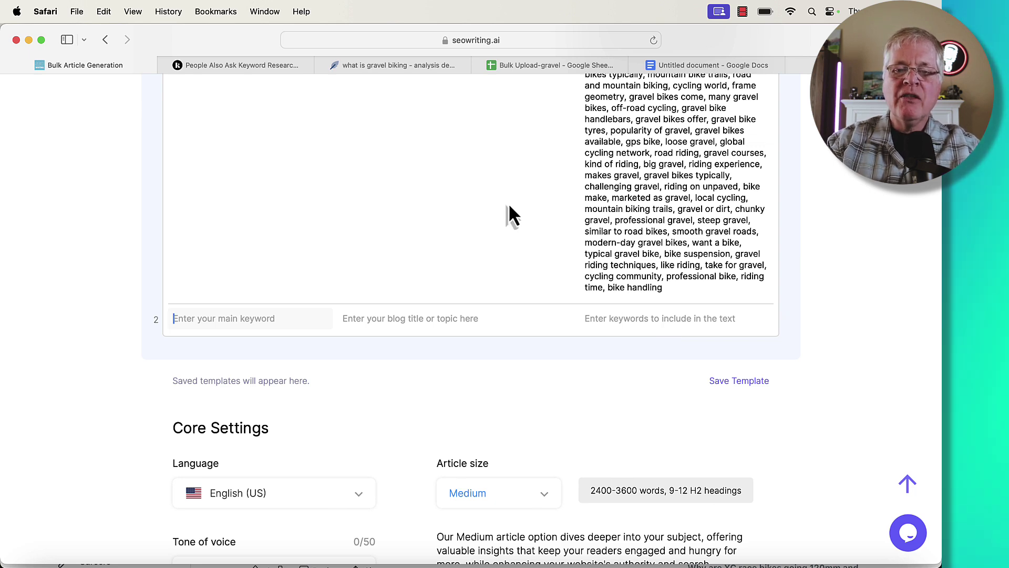
scroll(466, 213, "up", 8)
scroll(465, 214, "down", 2)
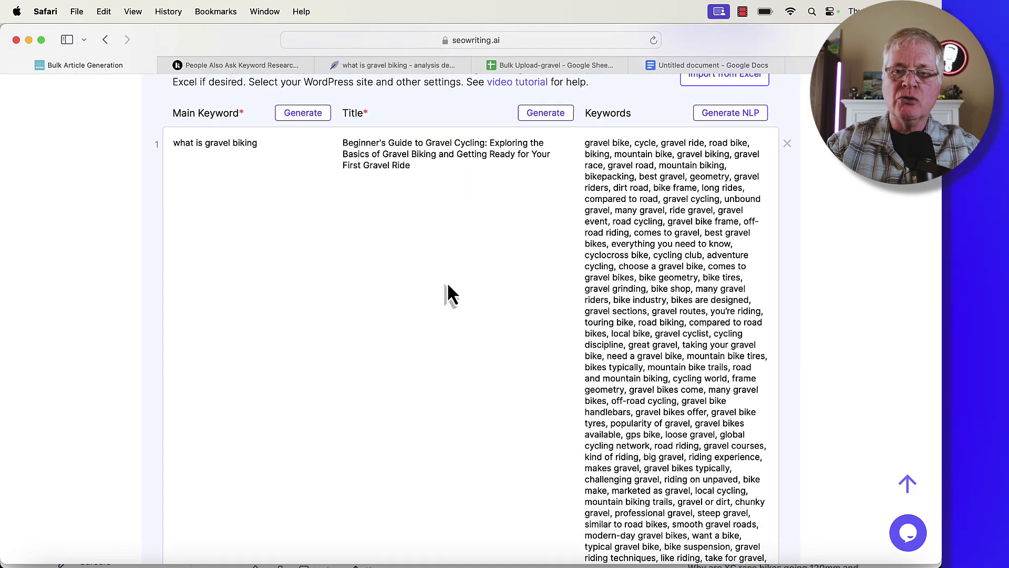
scroll(446, 286, "up", 3)
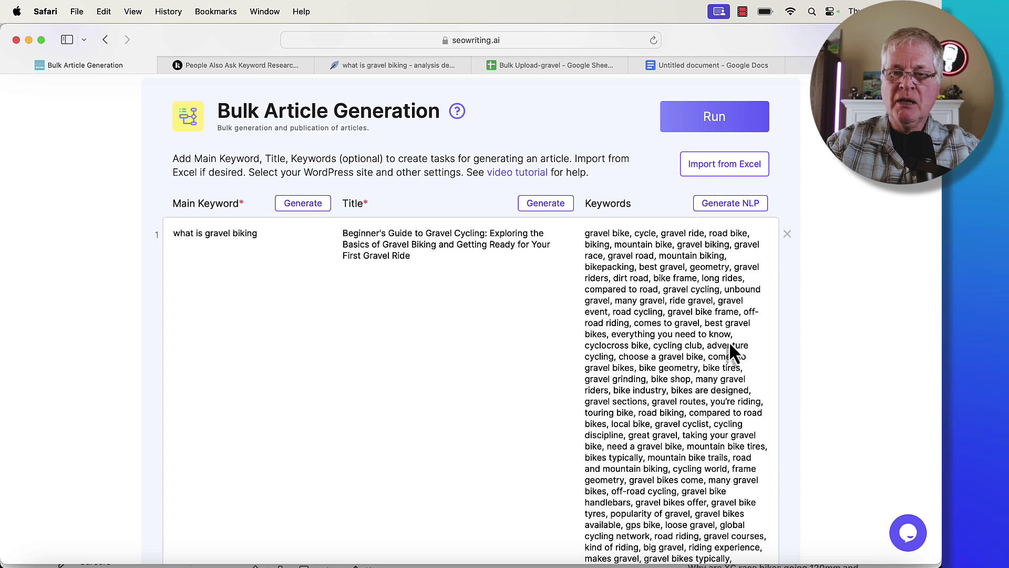
Delete the hand-entered article row and bring up the Bulk Upload-gravel spreadsheet.
left_click(786, 233)
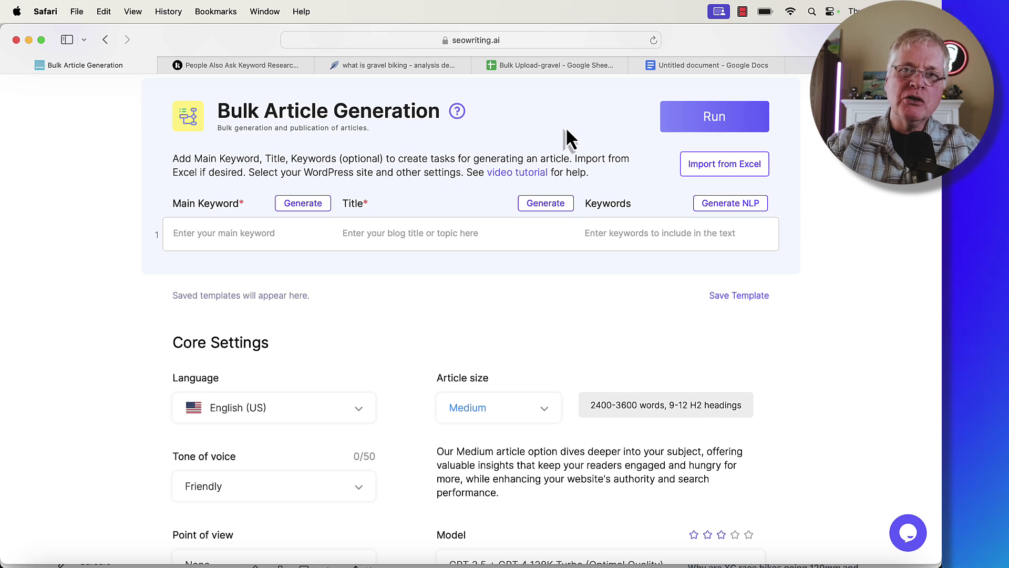
left_click(550, 64)
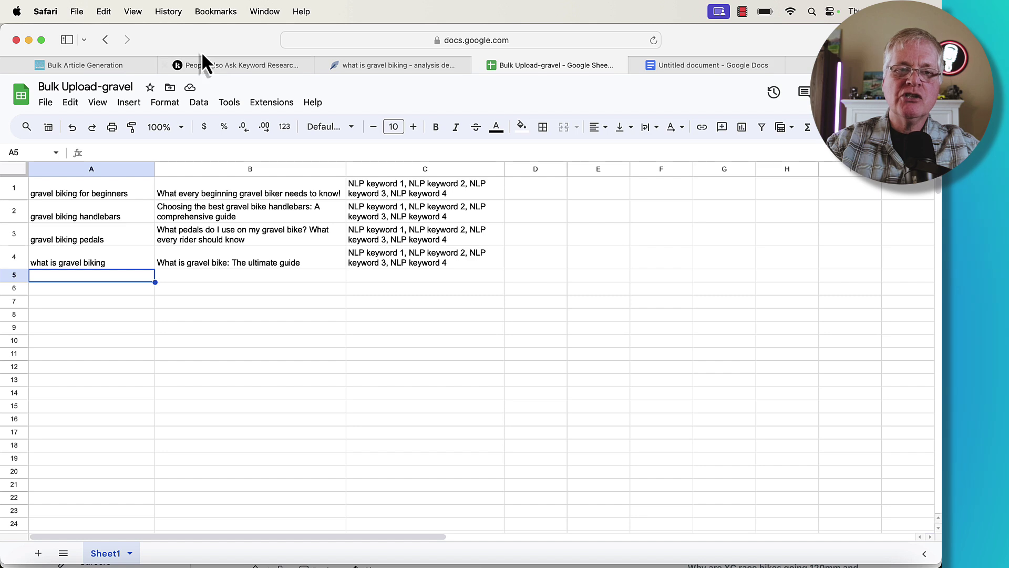
Import Bulk Upload-gravel.xlsx from Downloads, filling the bulk table with four gravel-biking keyword rows.
left_click(116, 67)
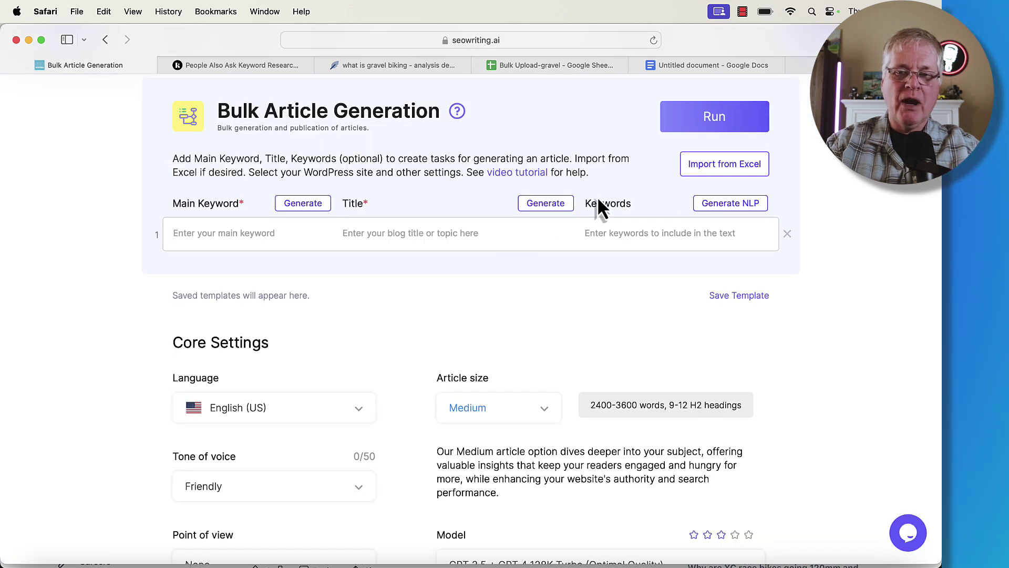
left_click(711, 169)
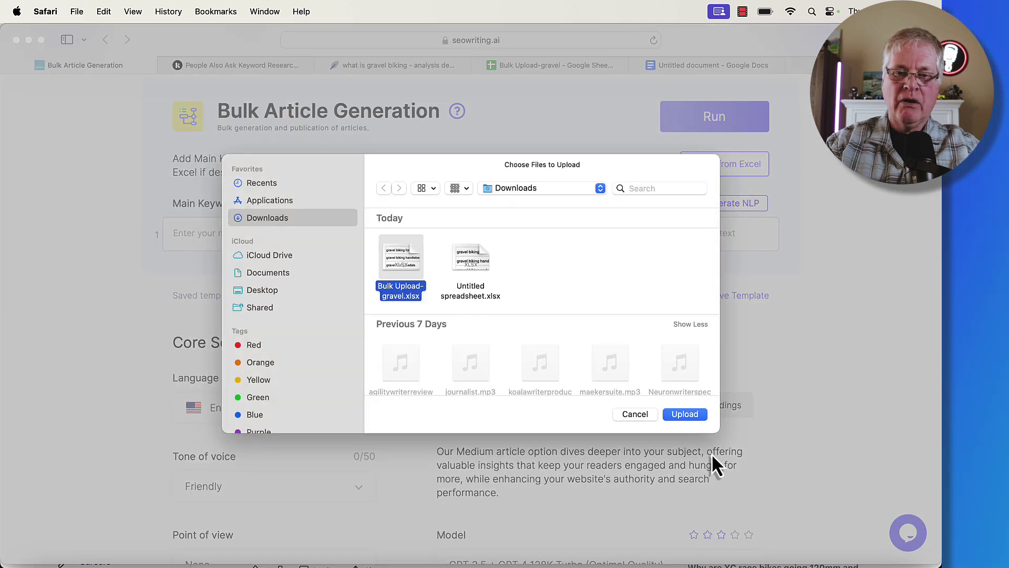
key("Return")
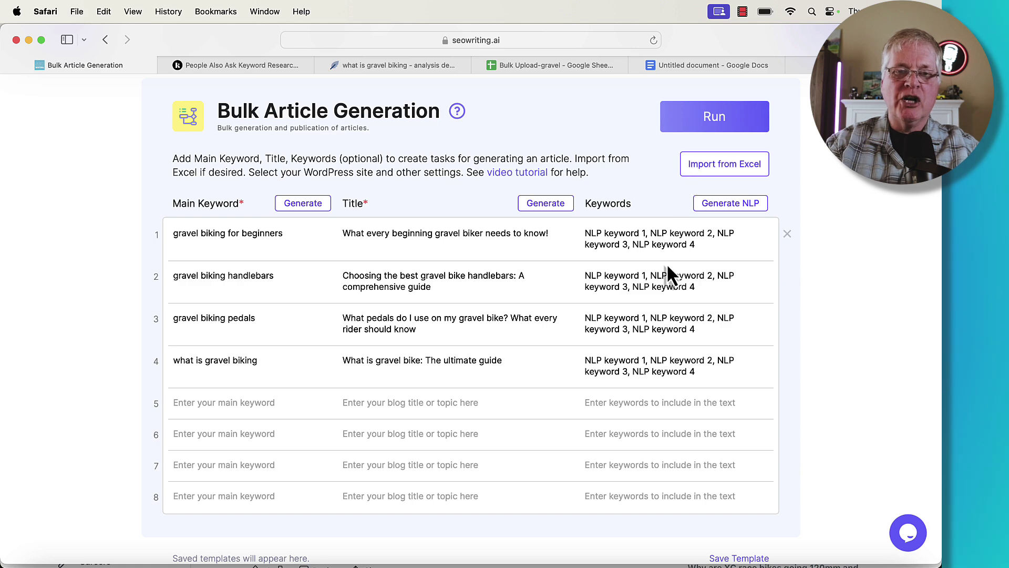
scroll(593, 352, "down", 3)
scroll(592, 344, "up", 3)
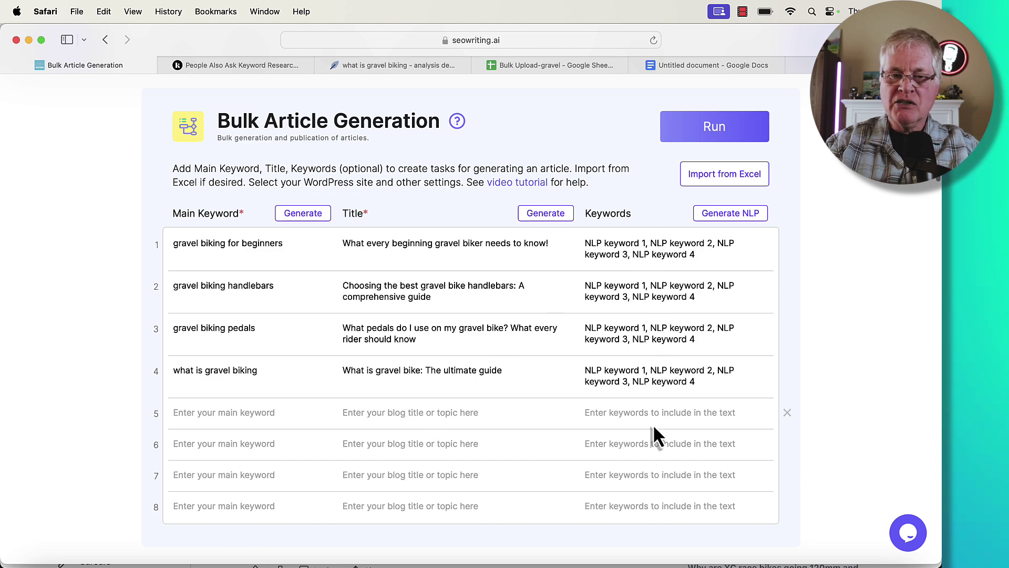
scroll(653, 424, "down", 5)
scroll(651, 423, "down", 7)
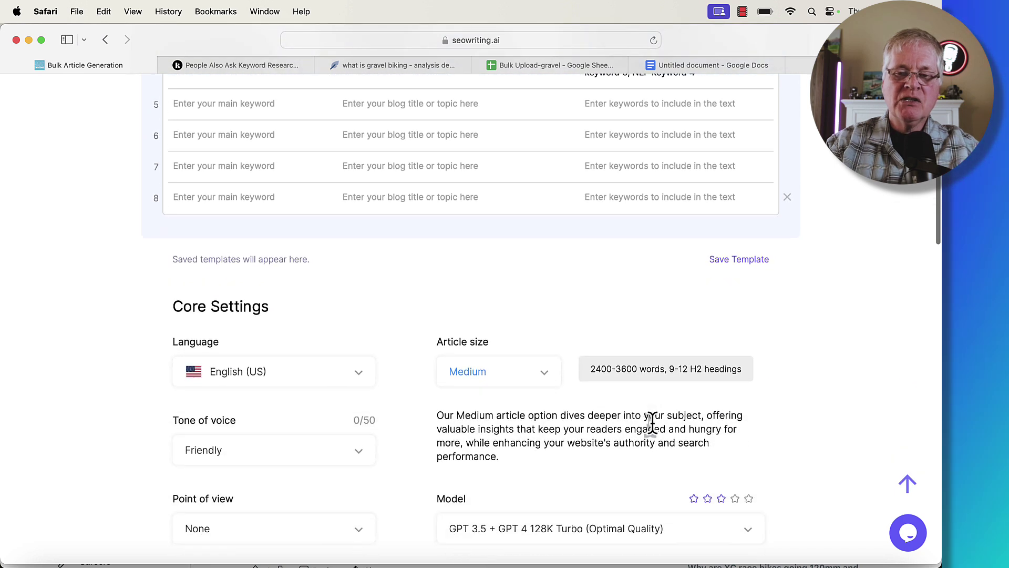
scroll(264, 168, "up", 1)
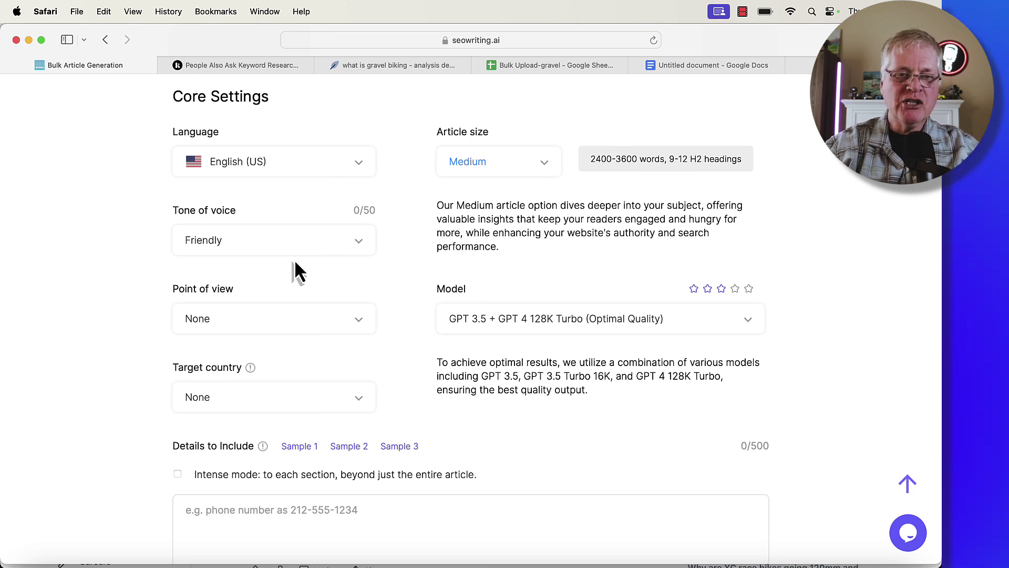
In Core Settings, choose a Casual tone, Third person point of view and United States as target country.
left_click(360, 243)
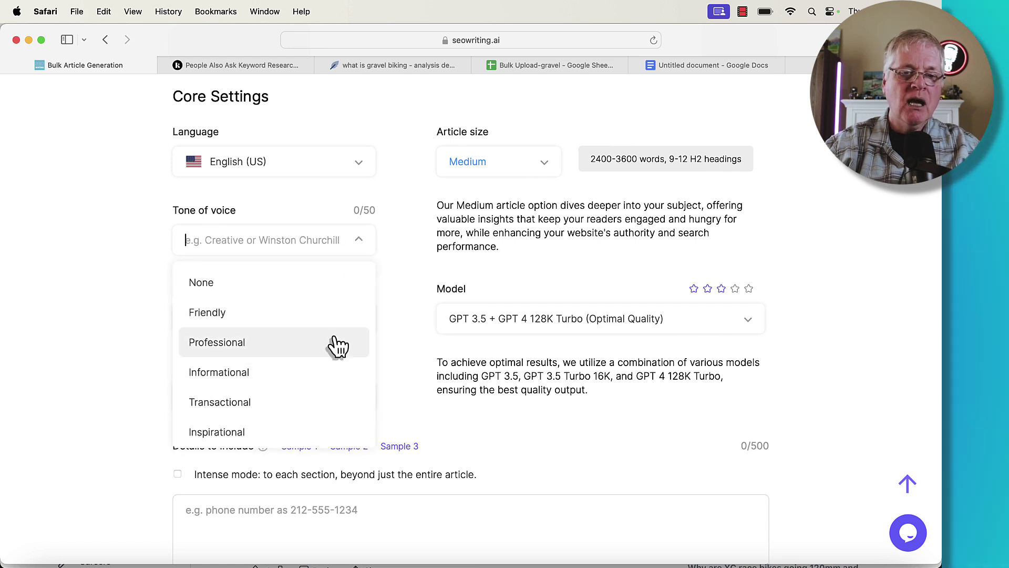
scroll(333, 344, "down", 5)
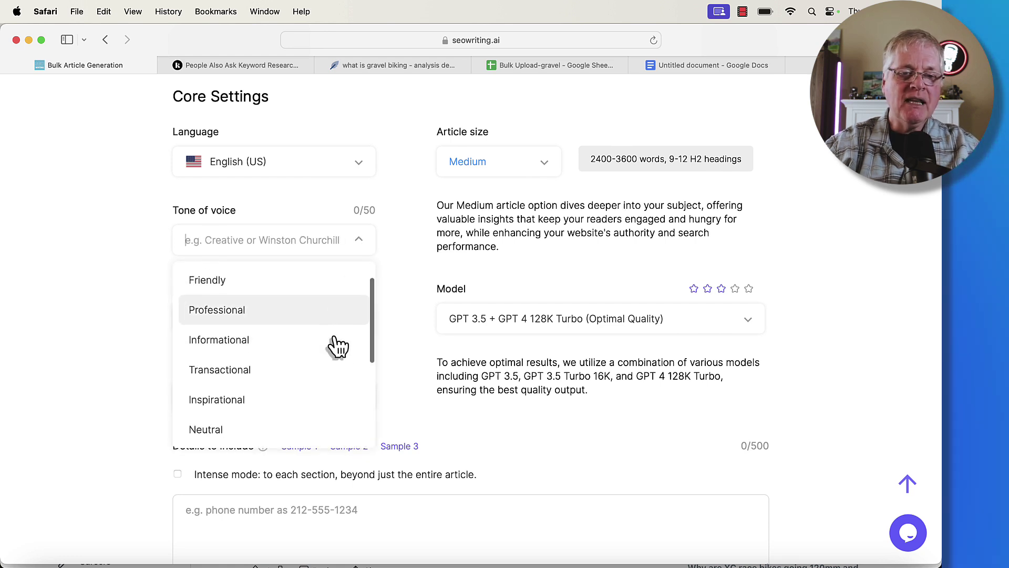
left_click(316, 375)
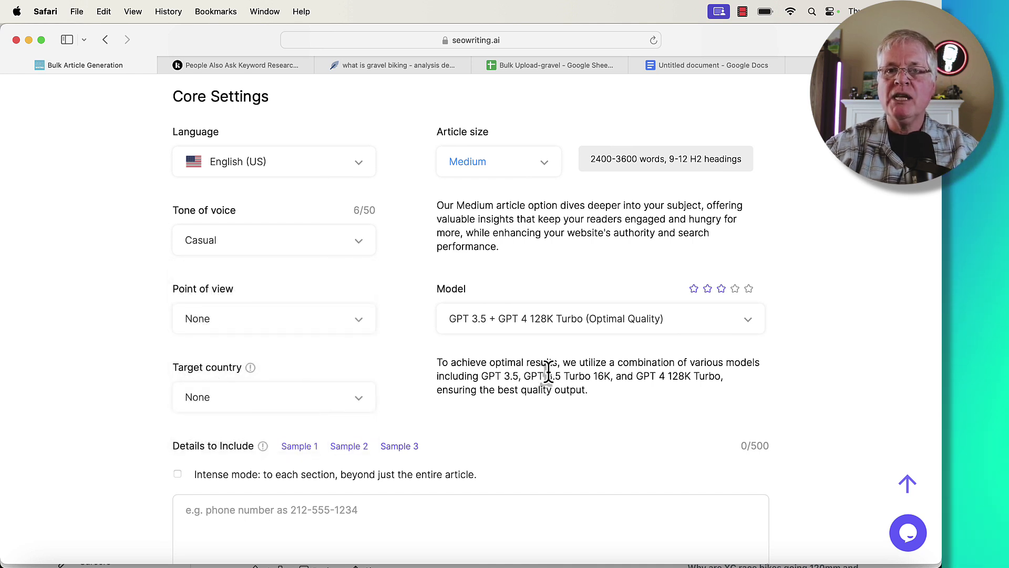
left_click(365, 325)
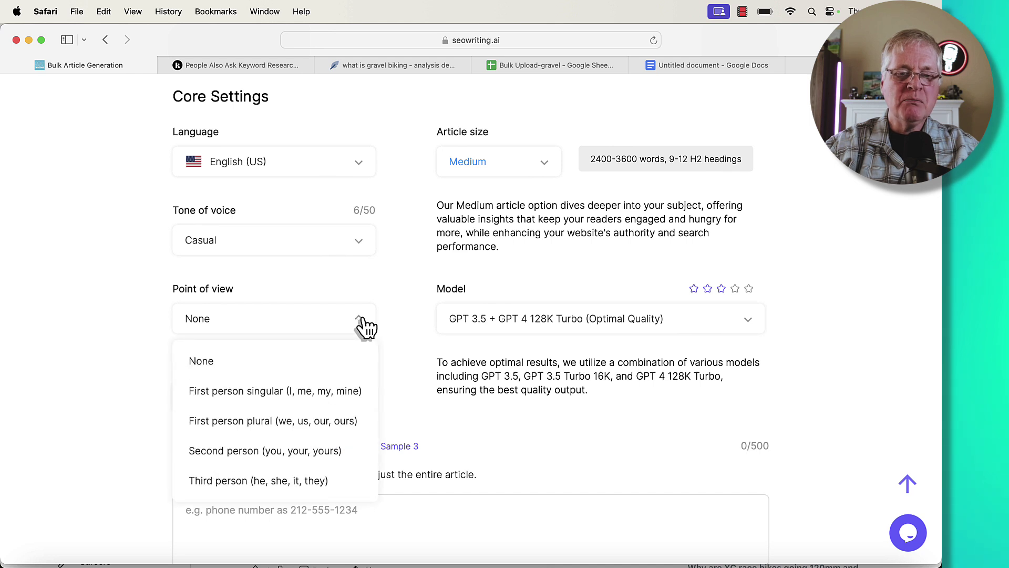
left_click(332, 482)
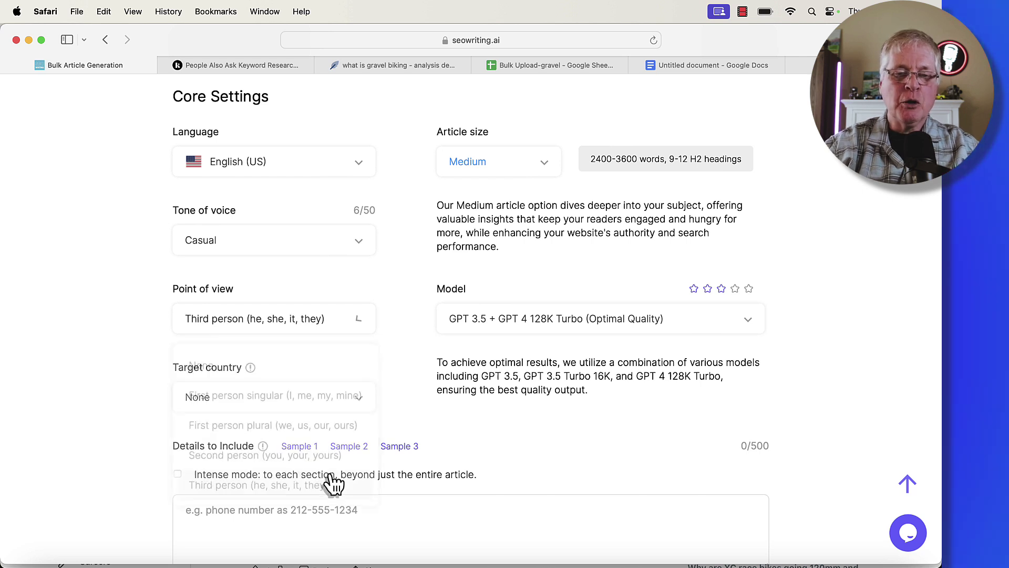
left_click(368, 409)
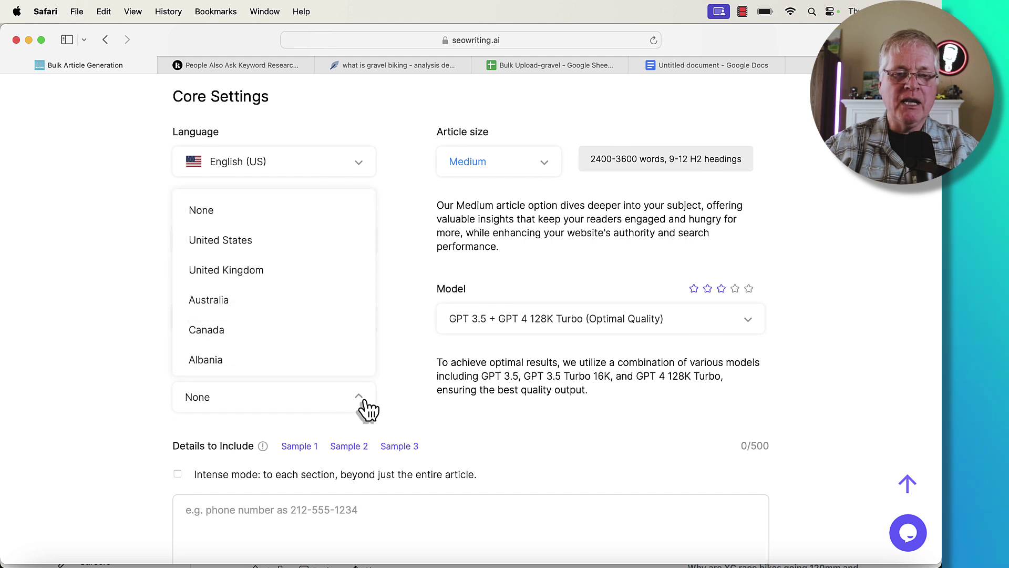
left_click(328, 247)
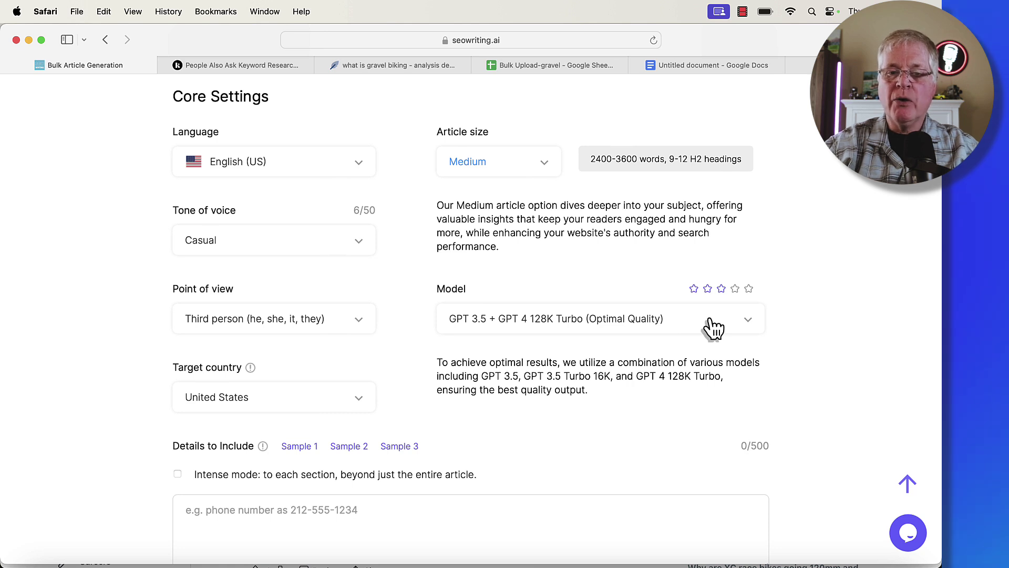
Choose GPT 4 128K Turbo (High Quality, uses 7x more words) as the article model.
left_click(751, 327)
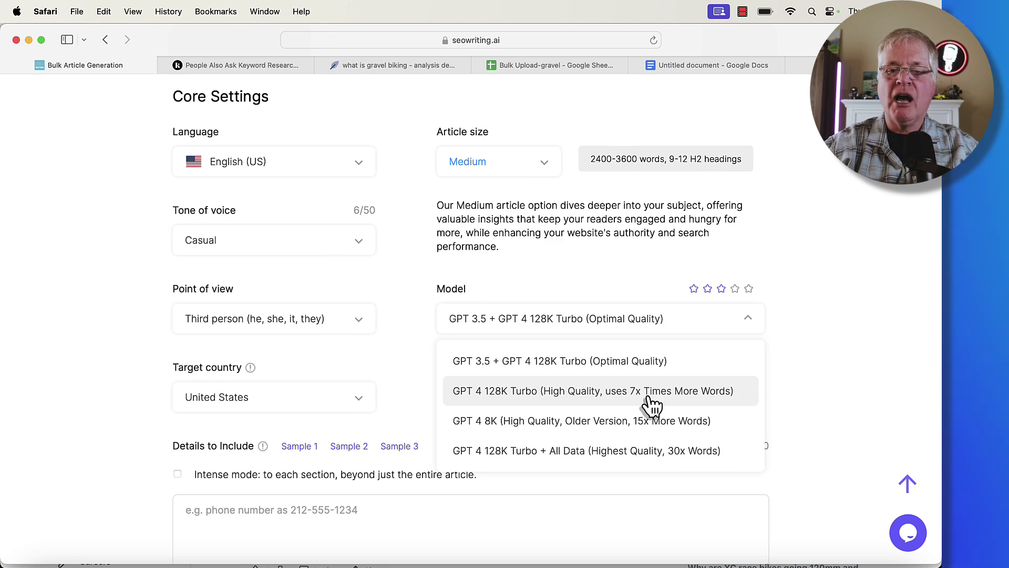
left_click(651, 397)
scroll(635, 286, "down", 5)
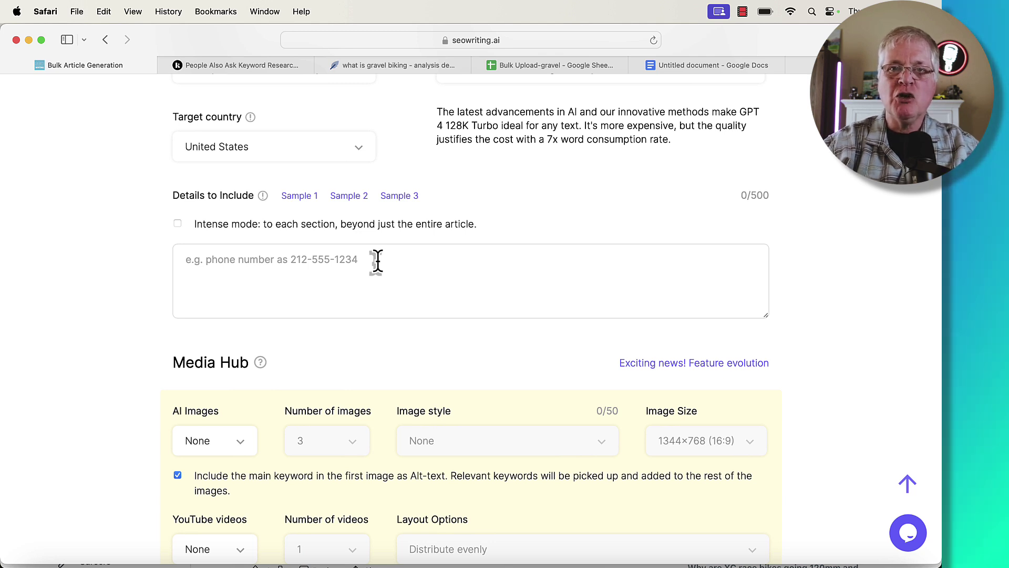
Turn on AI images with 5 Photo-style images per article.
scroll(534, 259, "down", 5)
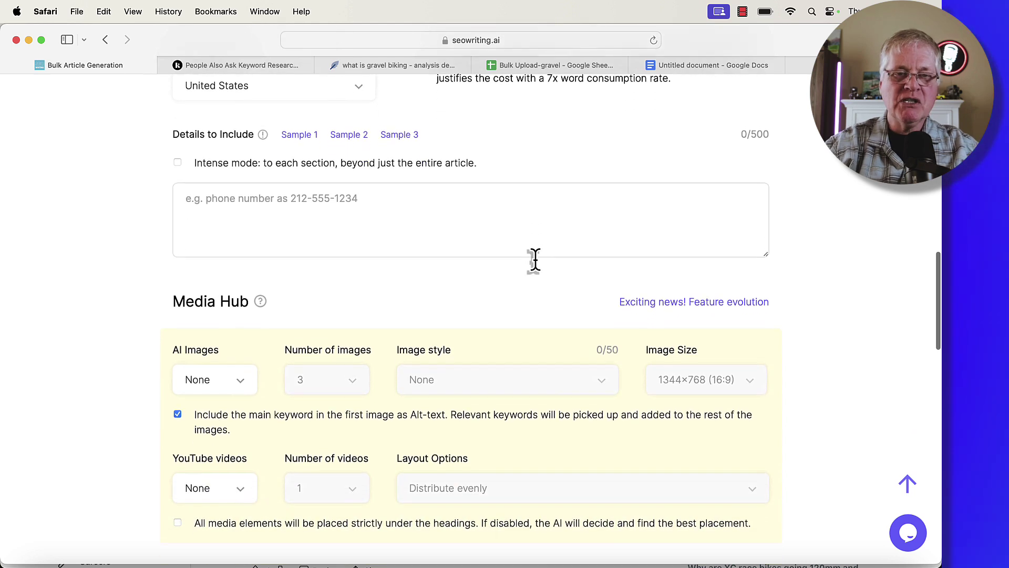
scroll(534, 259, "down", 3)
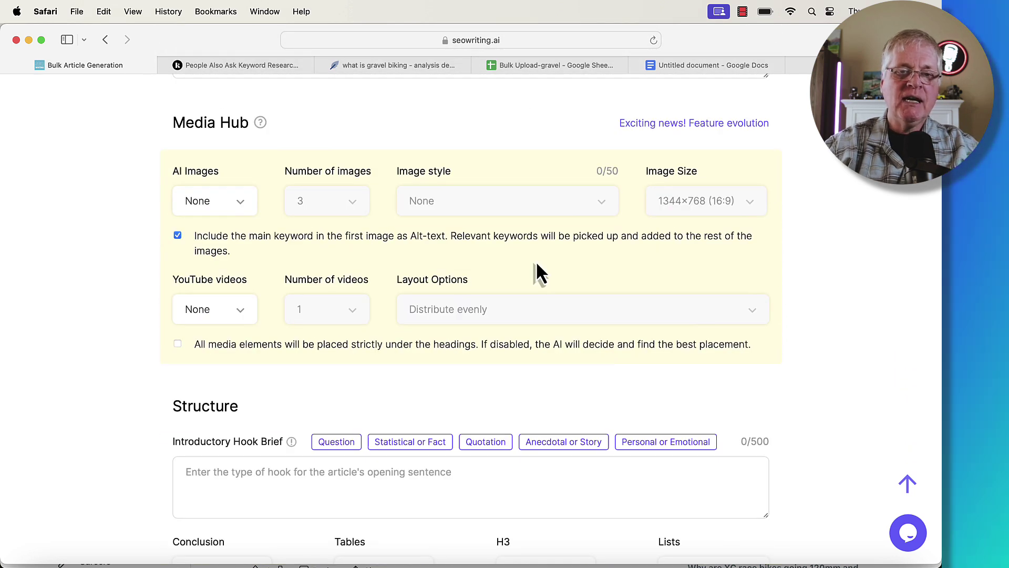
left_click(240, 204)
left_click(224, 274)
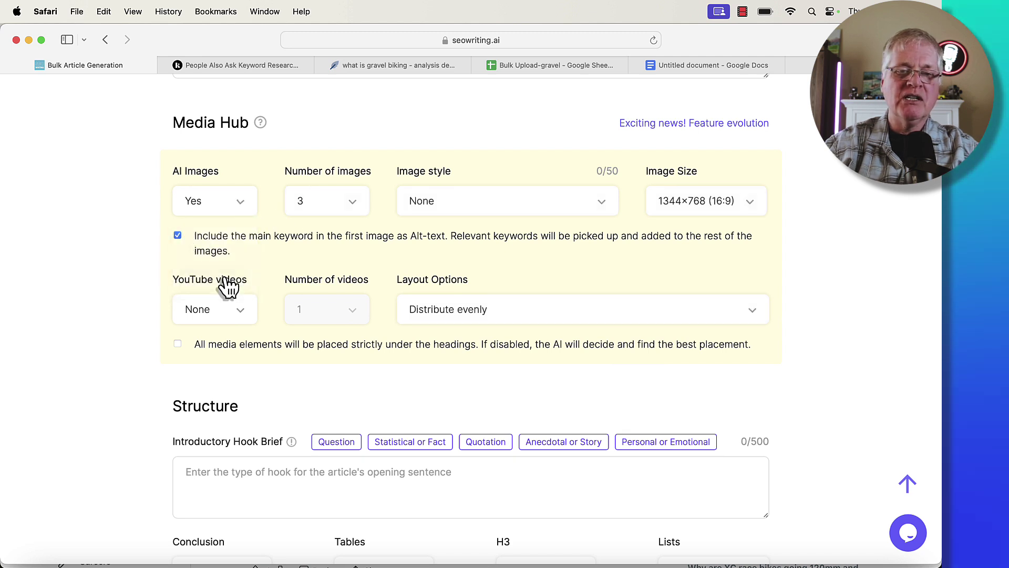
left_click(351, 206)
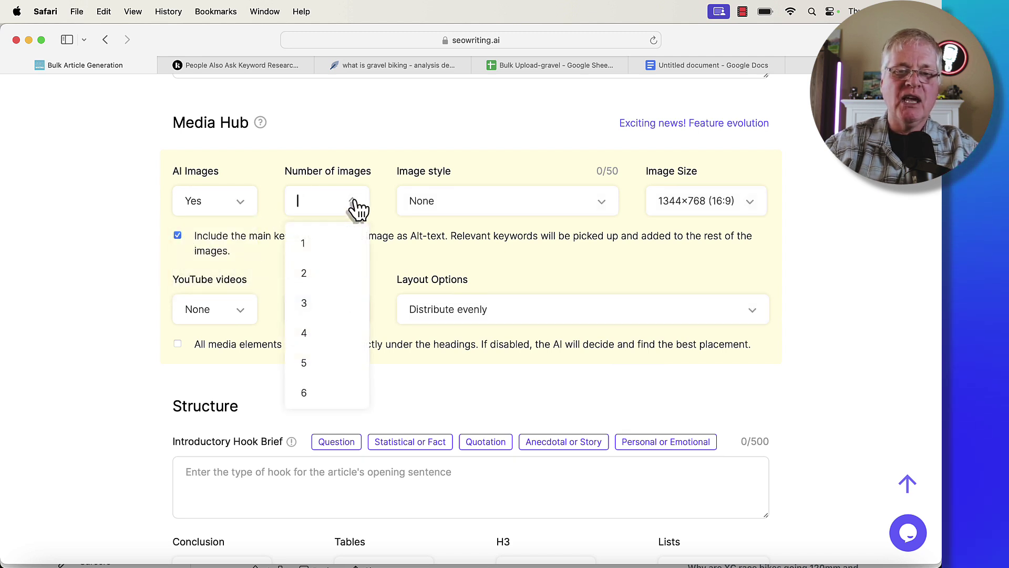
left_click(339, 361)
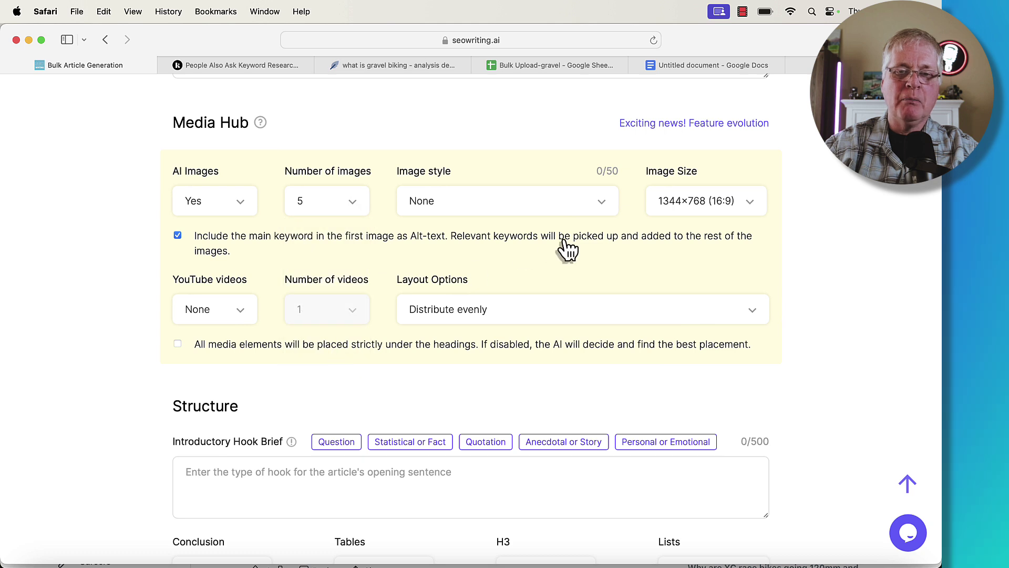
left_click(605, 205)
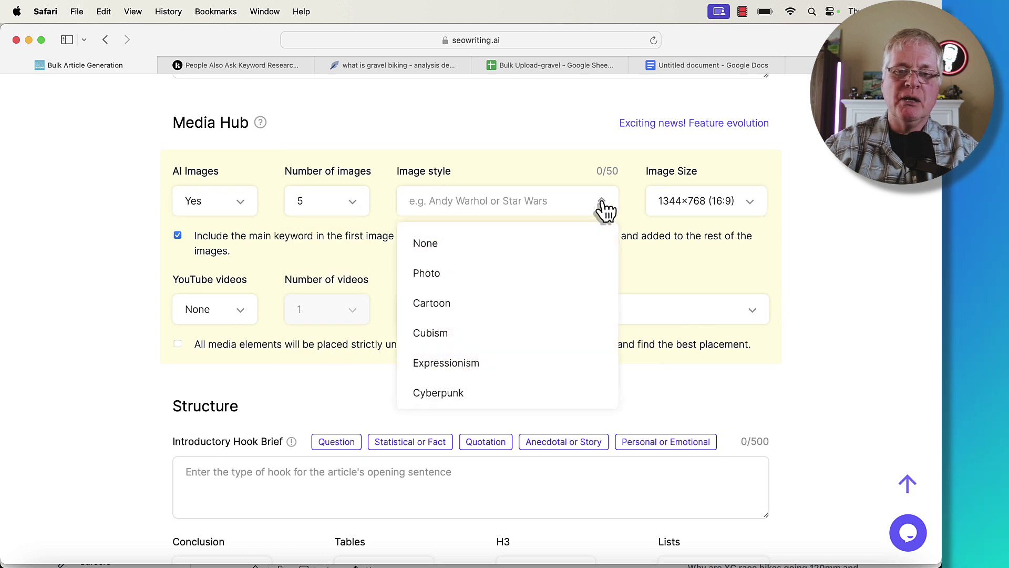
left_click(526, 274)
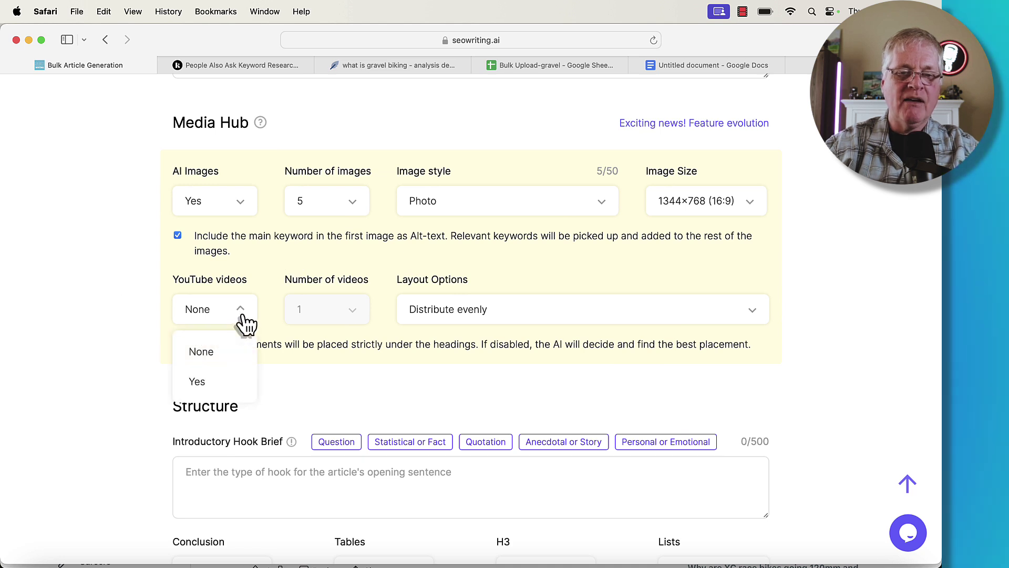
Enable one YouTube video per article, keeping the 'Alternate image and video' layout.
left_click(231, 392)
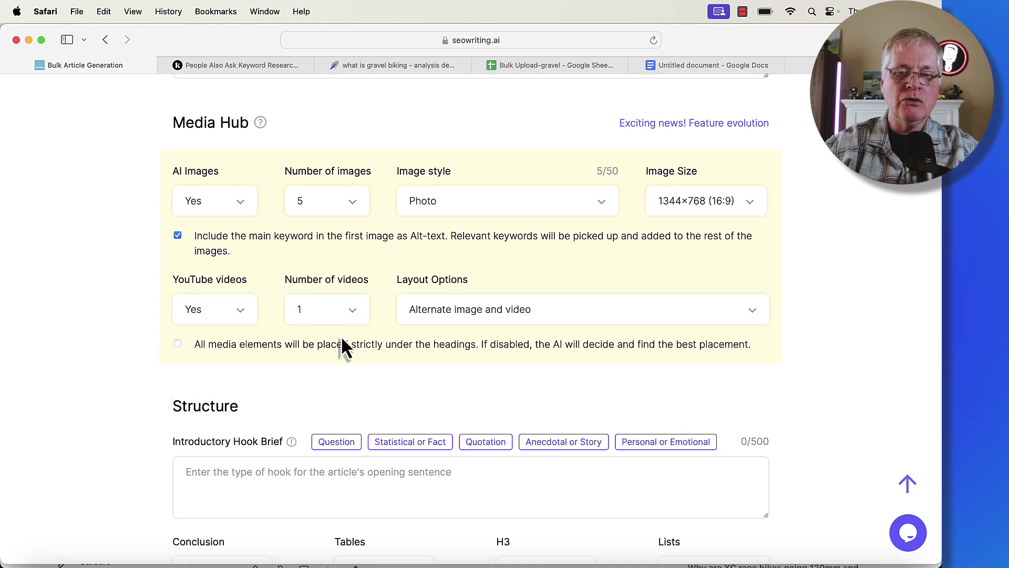
left_click(754, 315)
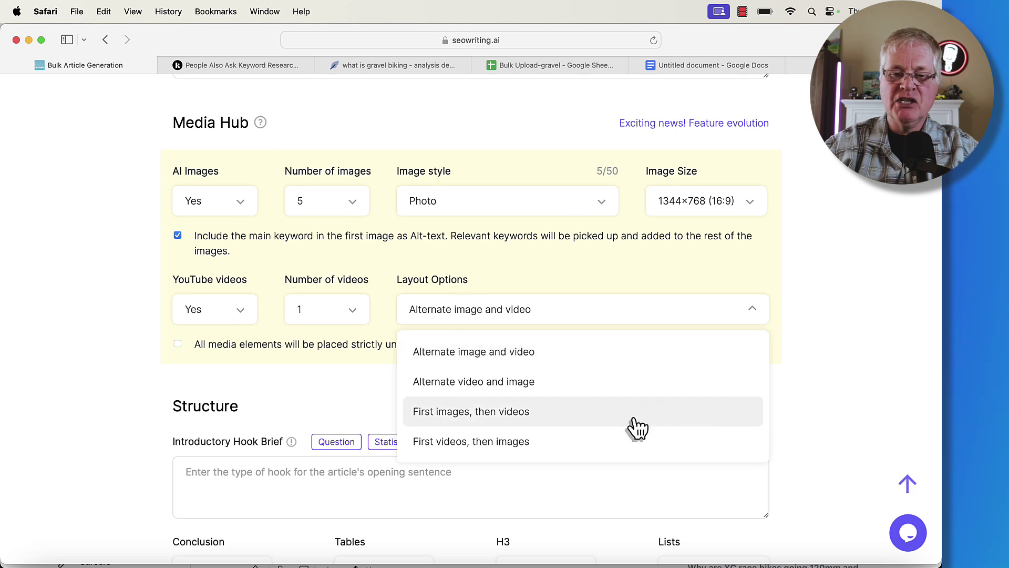
left_click(819, 302)
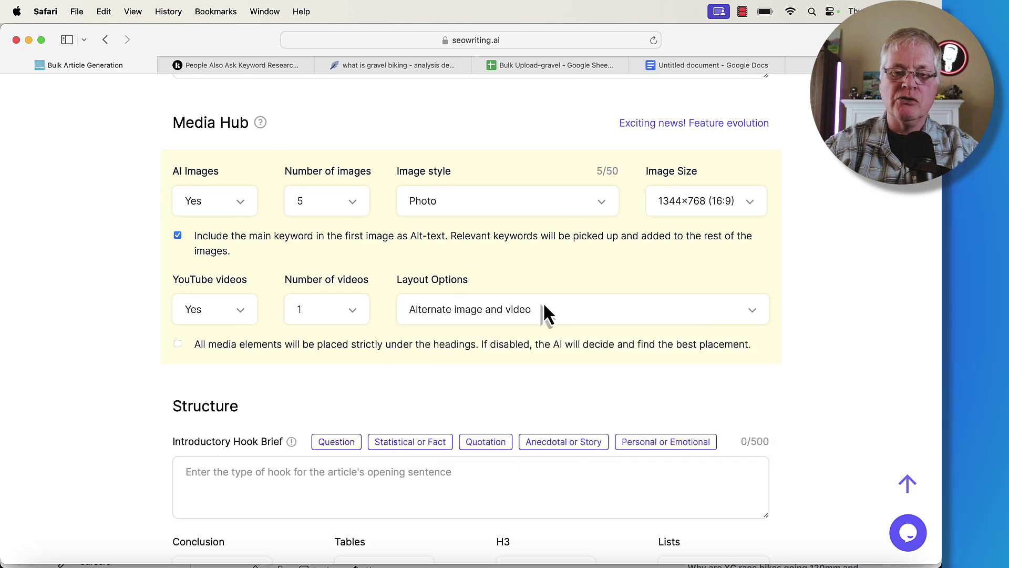
scroll(544, 302, "down", 3)
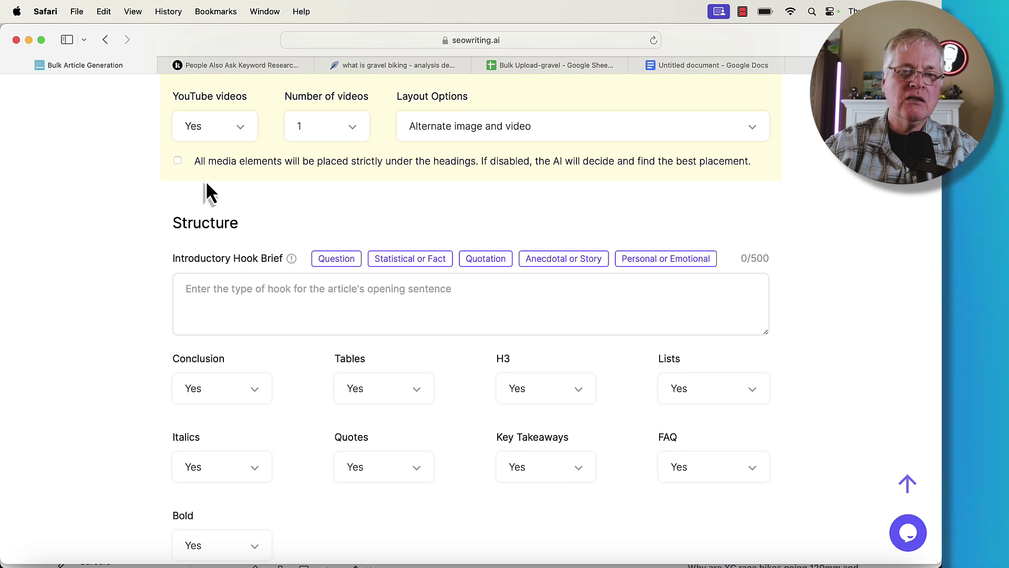
left_click(178, 161)
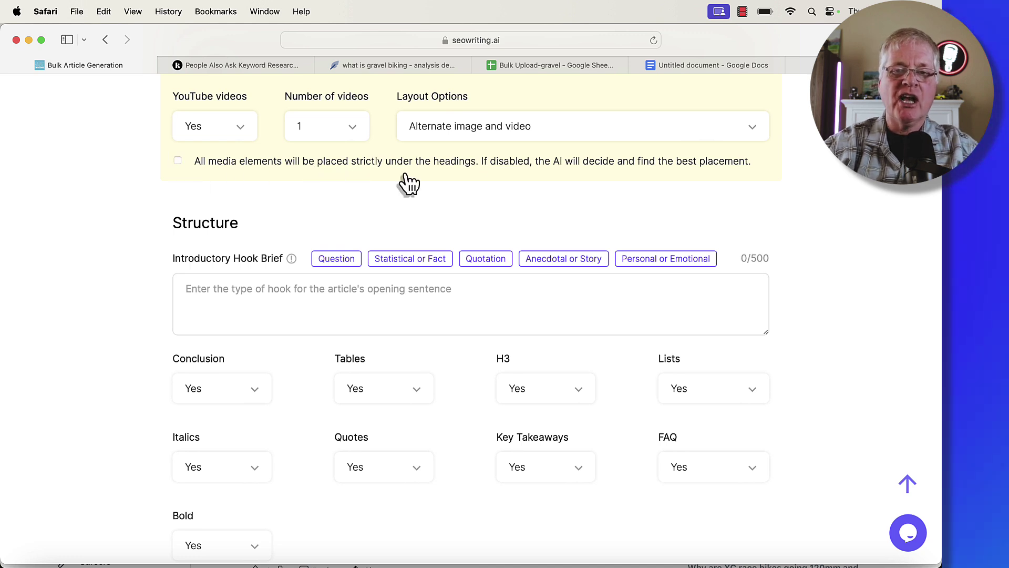
scroll(579, 204, "down", 1)
scroll(583, 213, "up", 1)
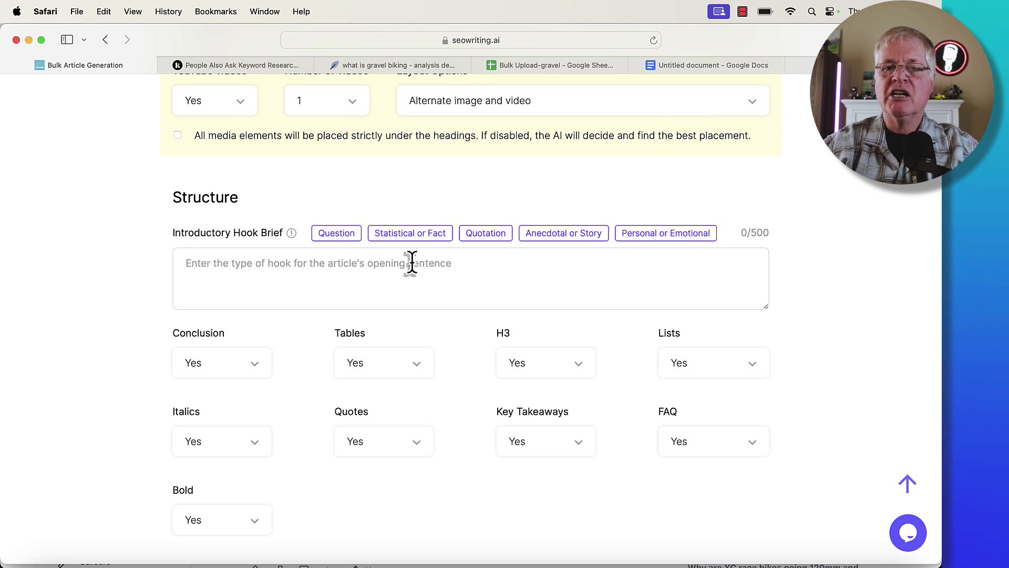
scroll(271, 189, "down", 3)
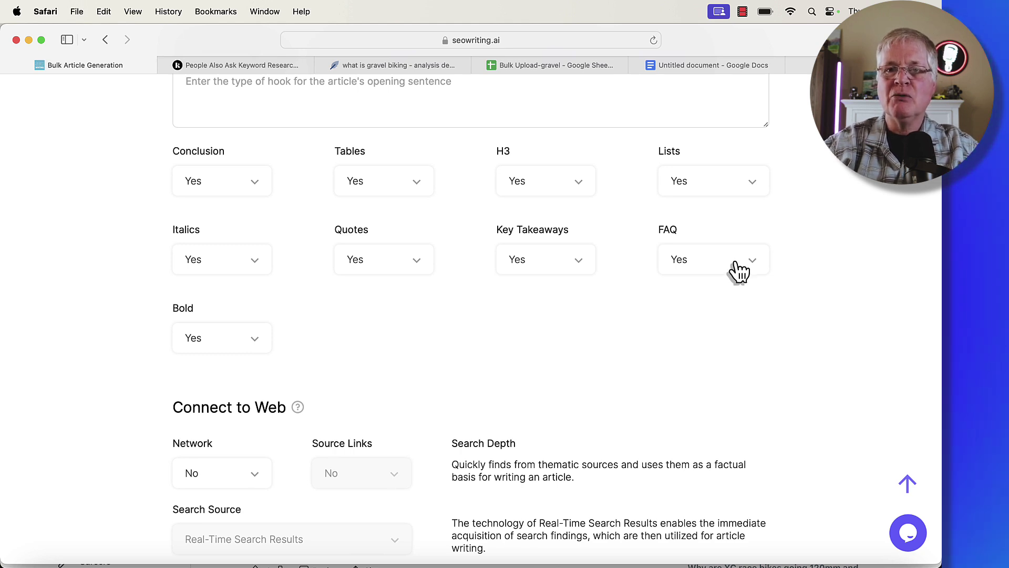
Scroll down through the Connect to Web settings and past Publish to WordPress.
scroll(367, 279, "down", 3)
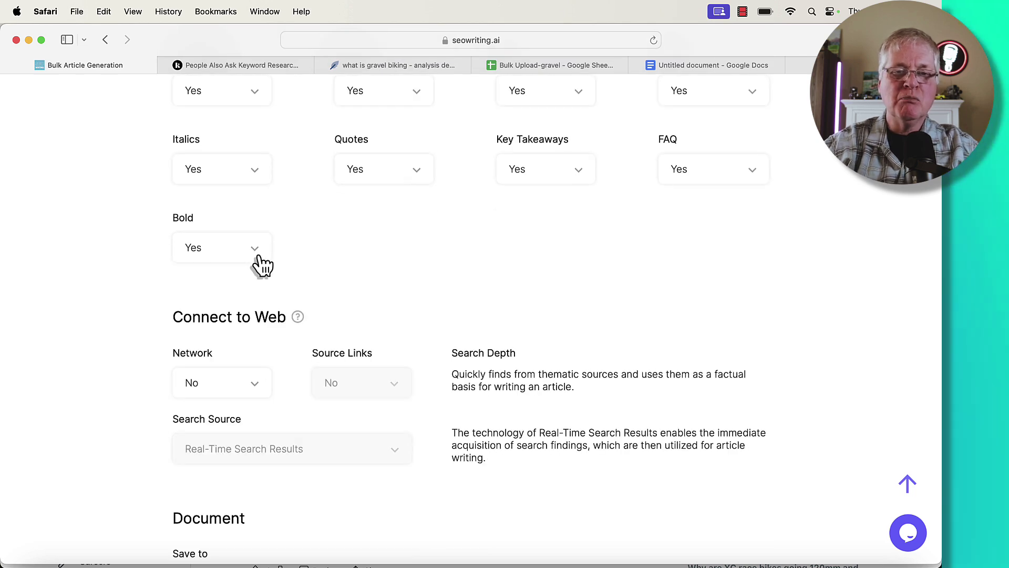
scroll(573, 273, "down", 2)
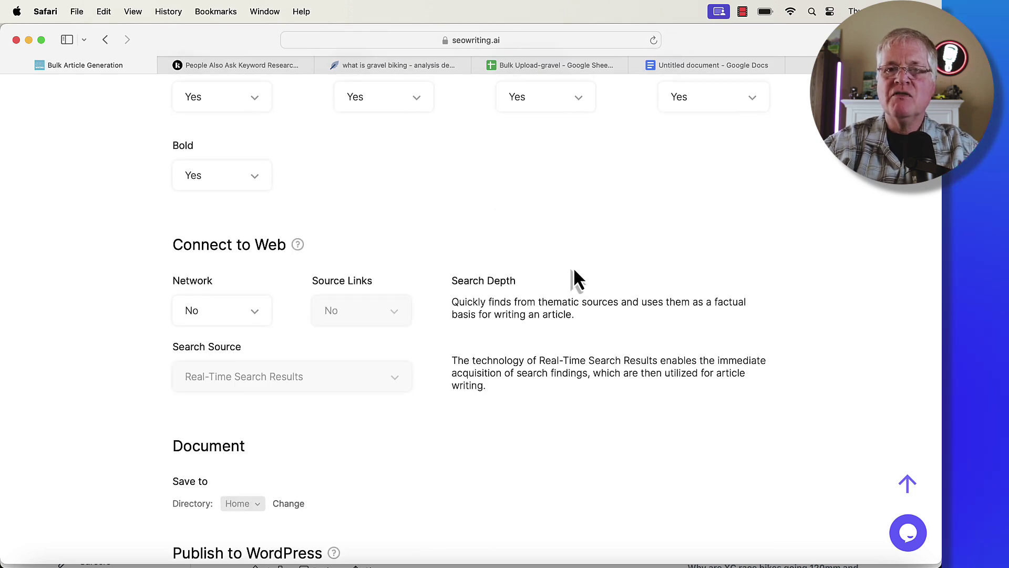
scroll(574, 270, "down", 1)
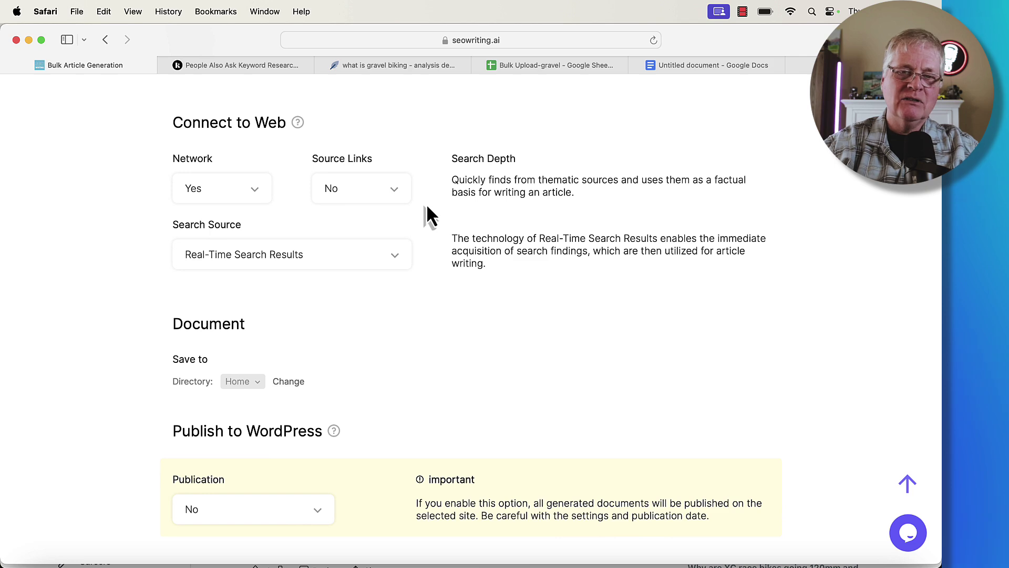
scroll(429, 212, "down", 5)
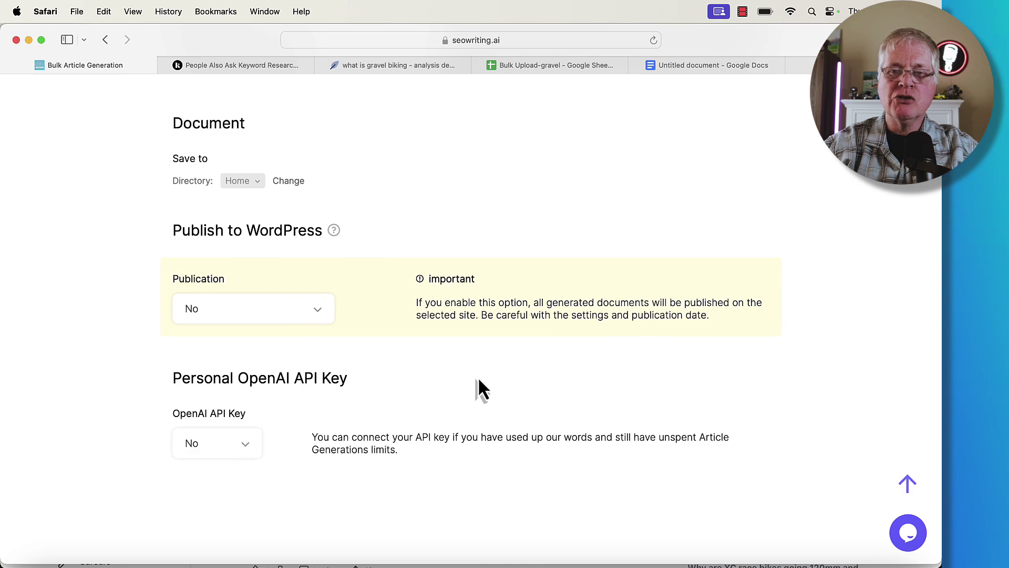
Scroll back up toward the Run button.
scroll(527, 296, "up", 20)
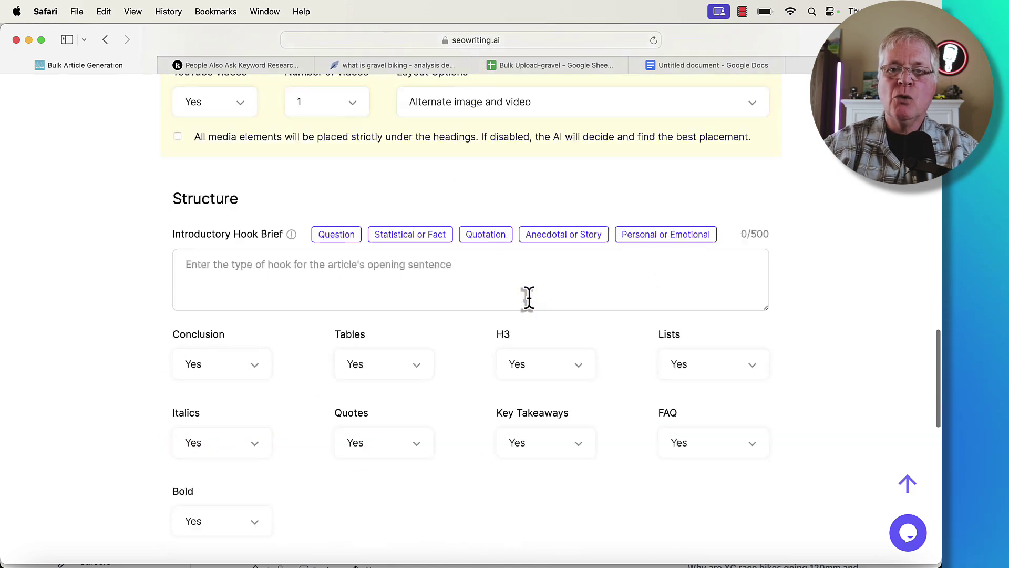
scroll(528, 300, "up", 10)
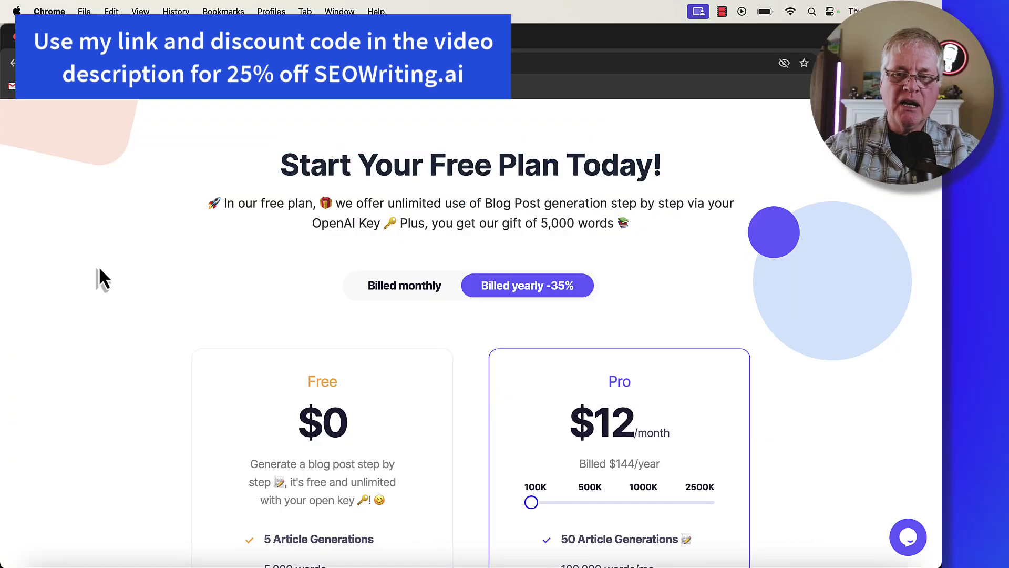
Toggle between monthly and yearly billing to compare plan prices.
left_click(402, 290)
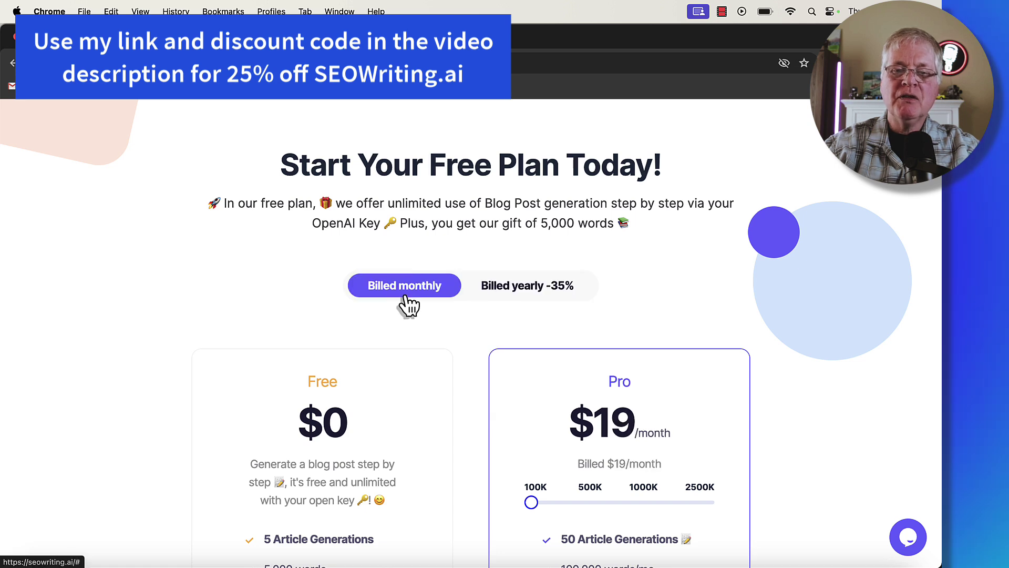
left_click(507, 294)
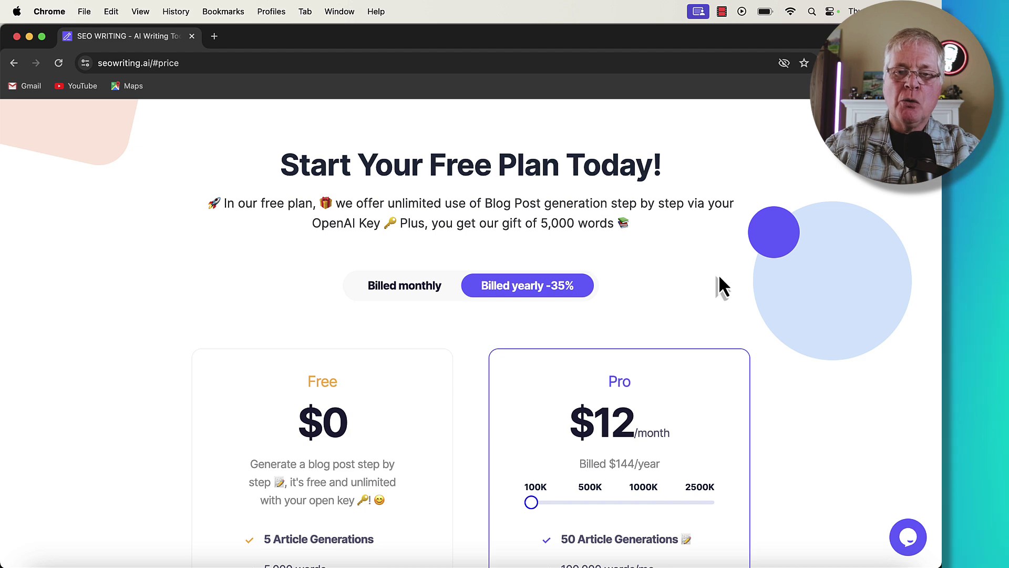
scroll(689, 278, "down", 2)
scroll(688, 278, "up", 2)
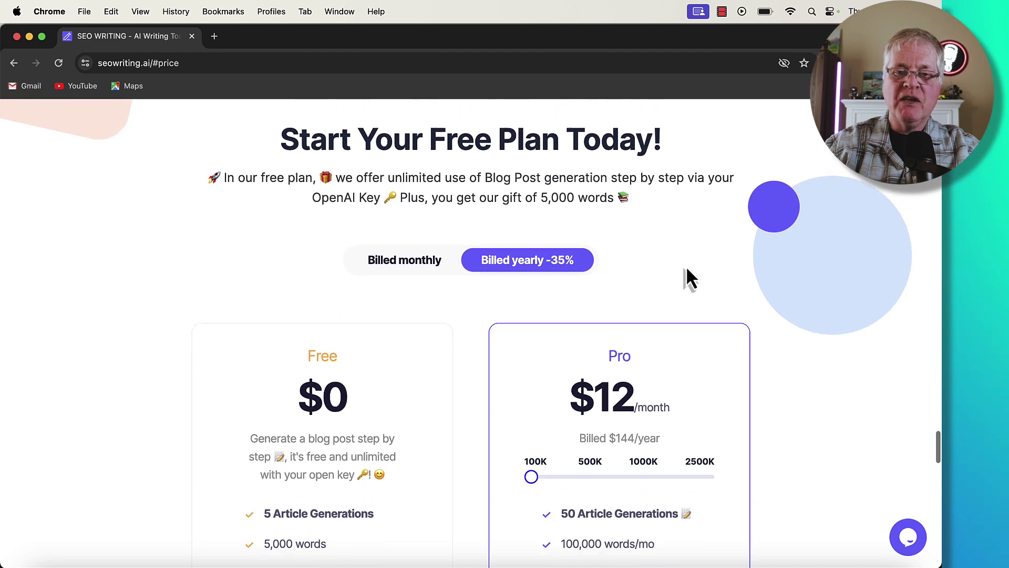
scroll(689, 278, "down", 3)
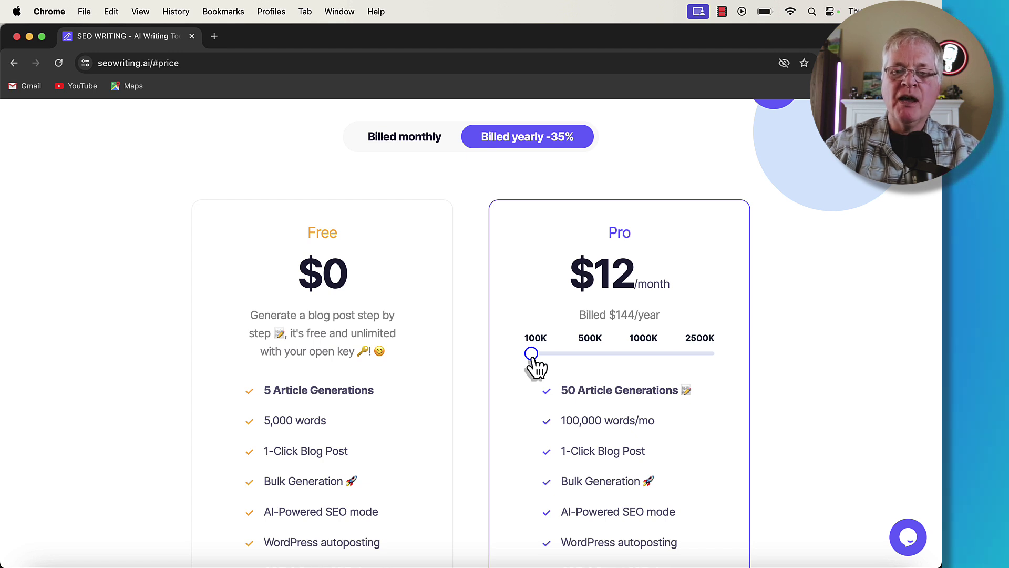
Move the Pro slider to 500K and 2500K, view monthly pricing, then reset to 100K.
left_click(587, 355)
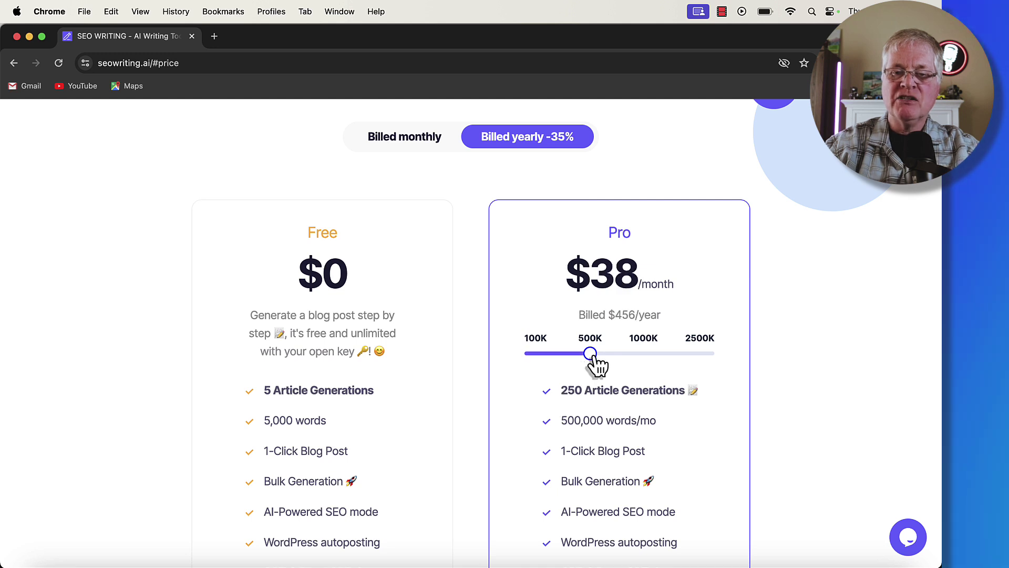
left_click_drag(592, 355, 679, 342)
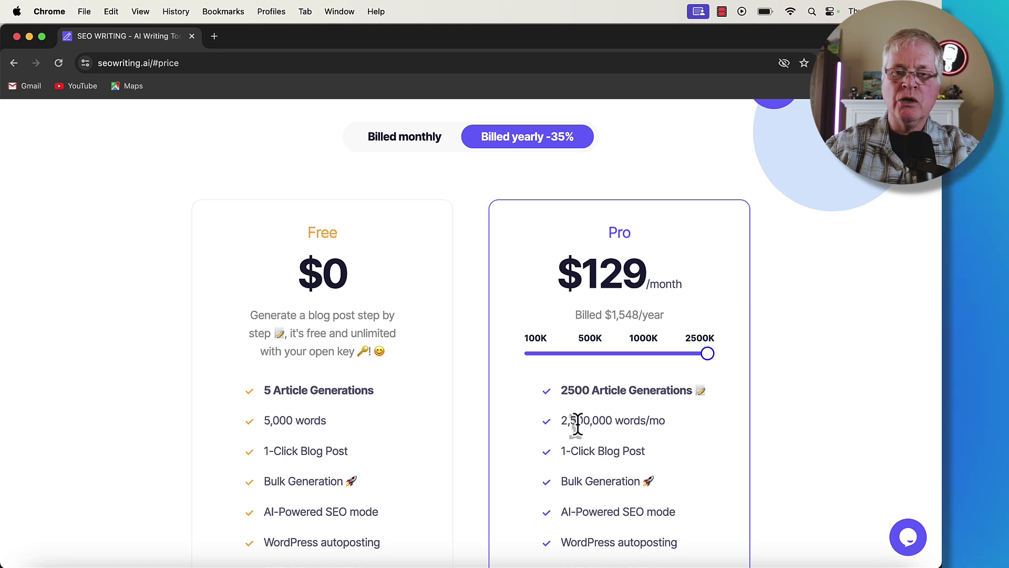
left_click(418, 143)
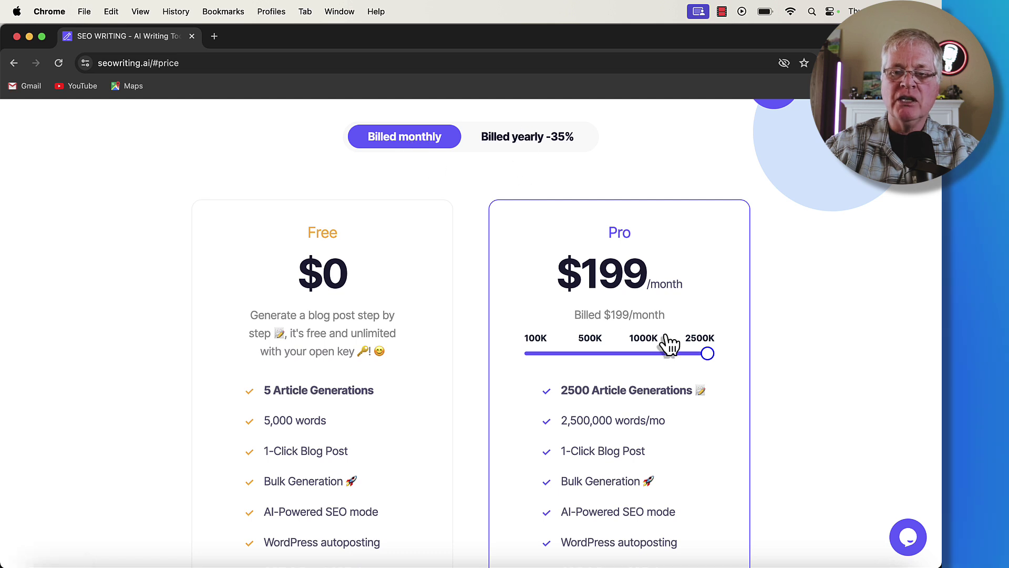
scroll(604, 253, "down", 4)
left_click(541, 156)
Preview the 500K Pro tier at $59/month, return to 100K at $19, and scroll to the top.
left_click_drag(543, 161, 565, 165)
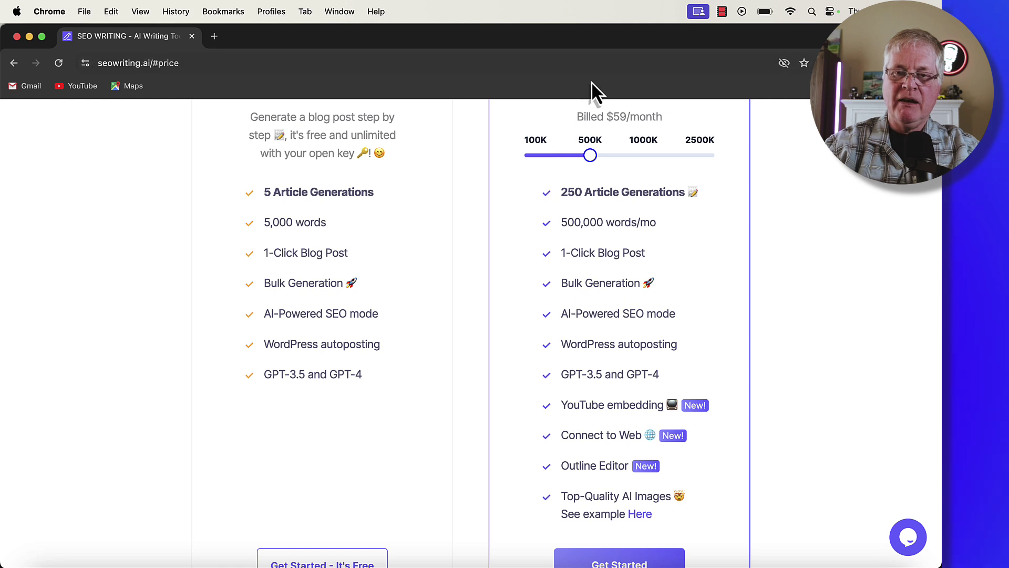
left_click(541, 154)
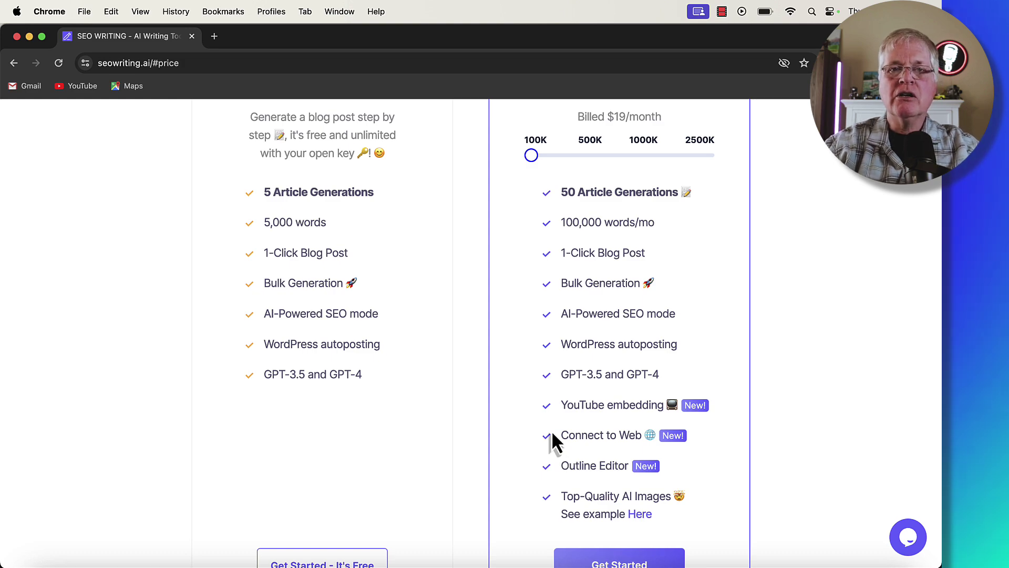
scroll(551, 438, "up", 20)
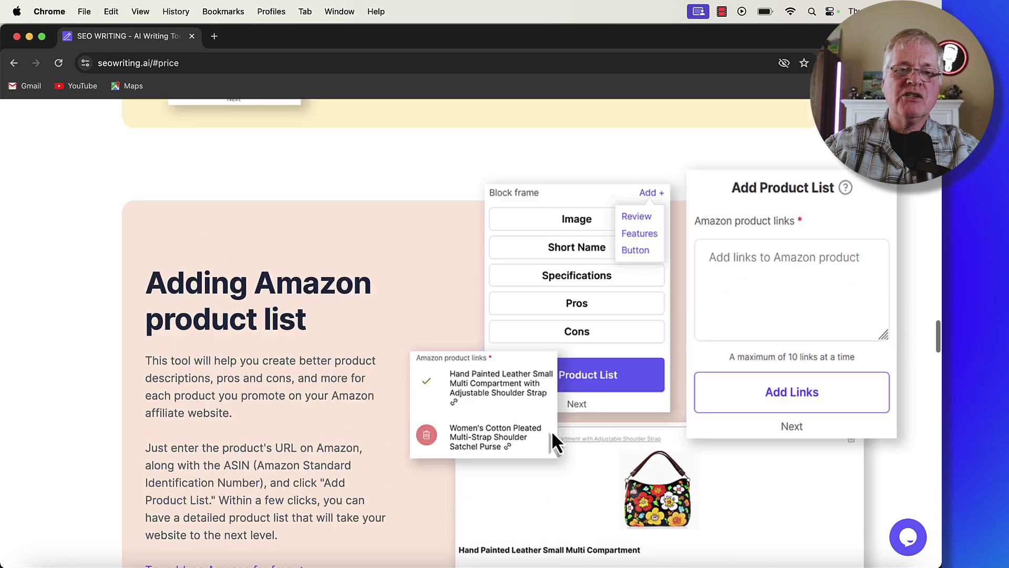
scroll(553, 443, "up", 20)
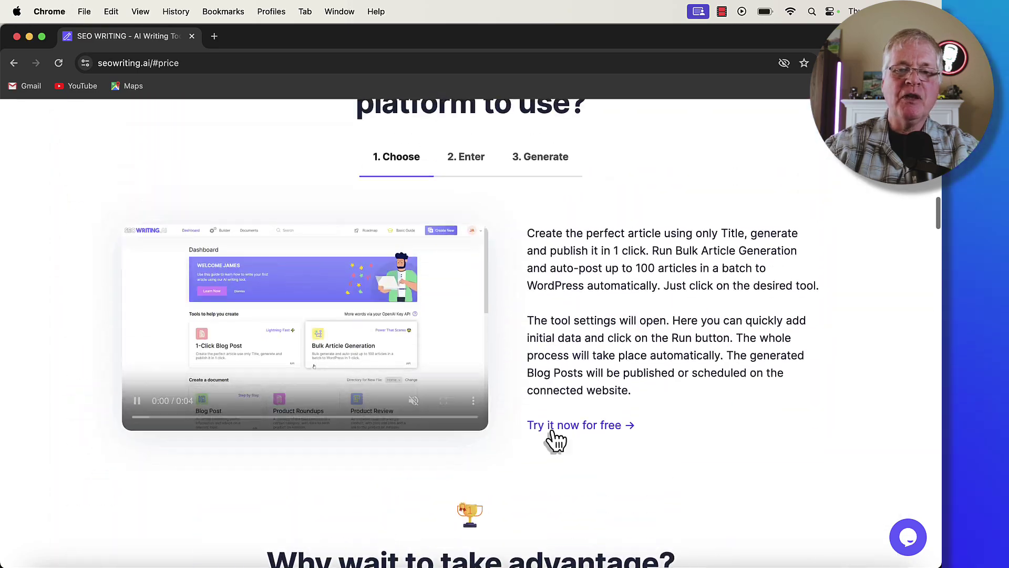
scroll(554, 440, "up", 20)
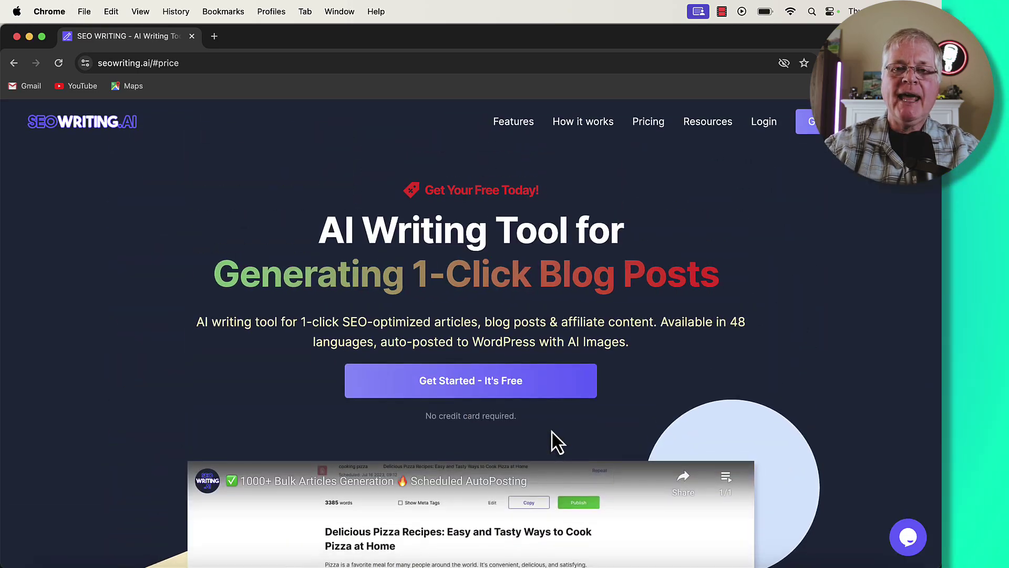